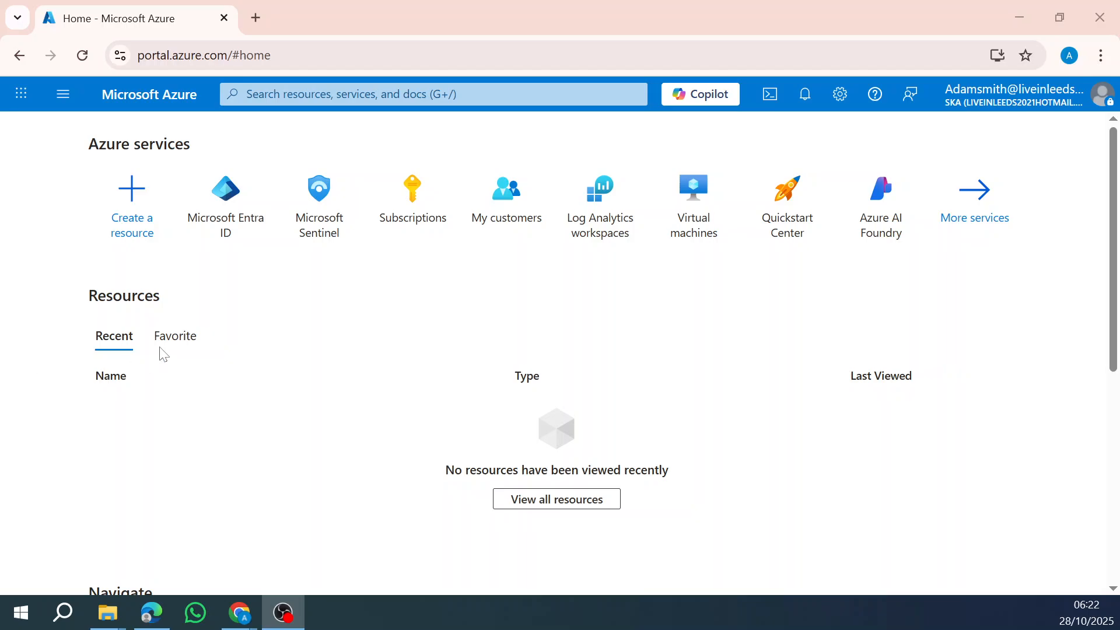
- Open the profile of the last user listed among all users in Microsoft Entra ID
click(224, 217)
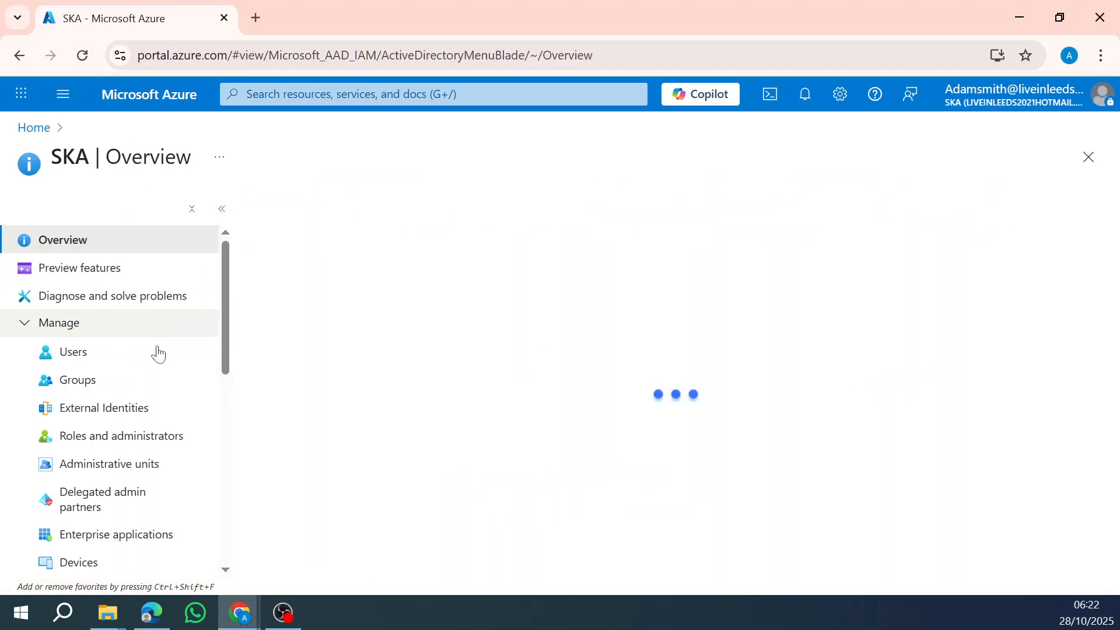
click(108, 355)
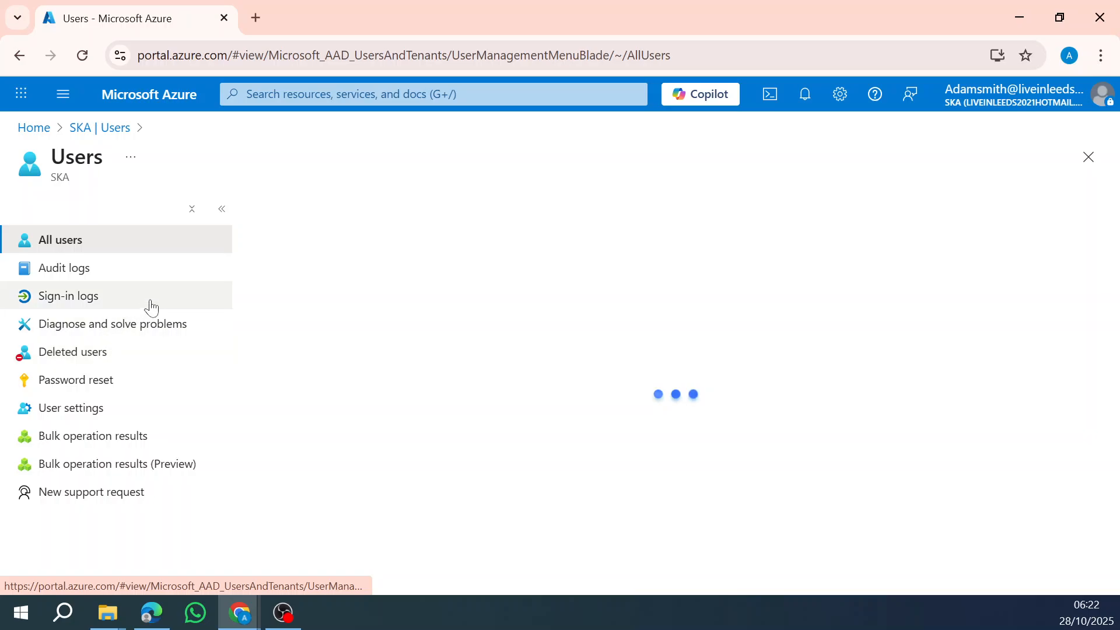
scroll(487, 385, down, 1)
scroll(487, 409, down, 2)
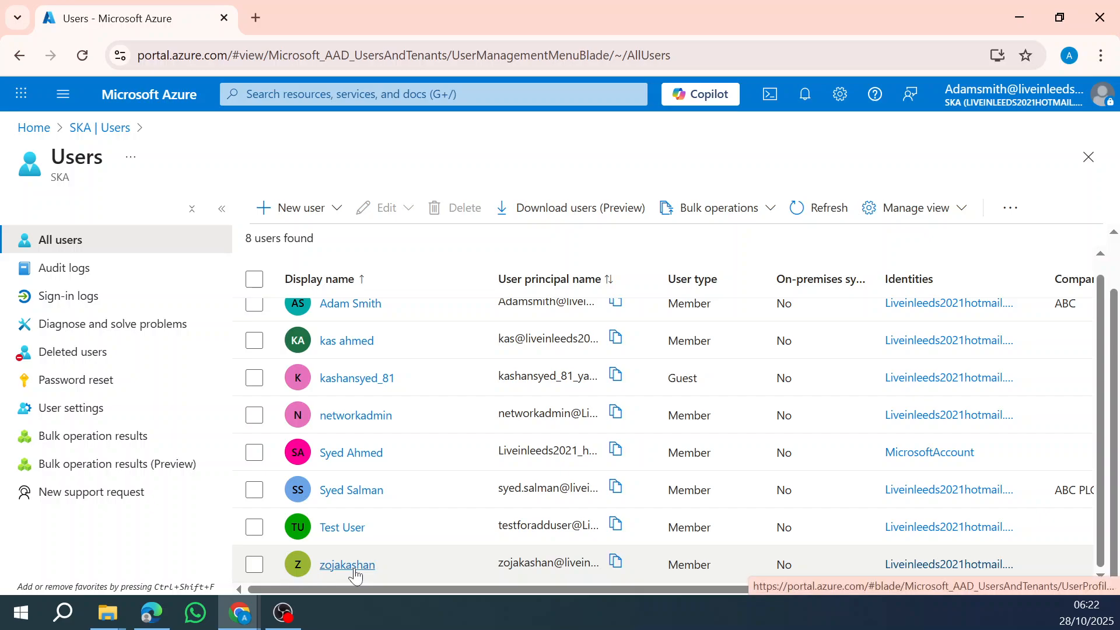
click(352, 570)
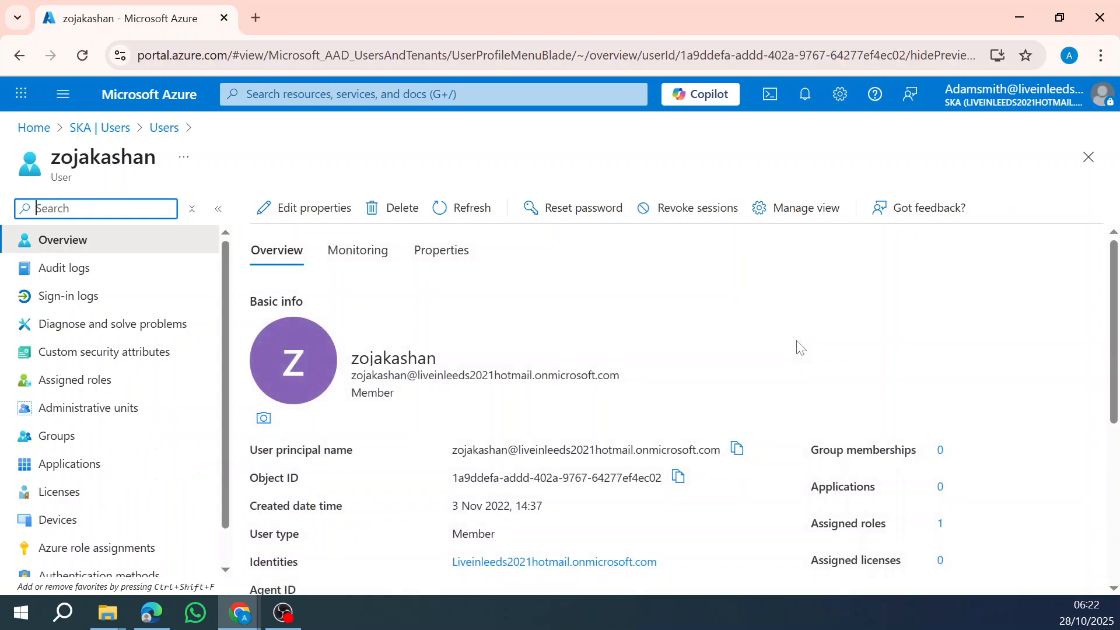
- Review the user's assigned roles and the directory roles available for assignment, without adding any
scroll(800, 347, down, 3)
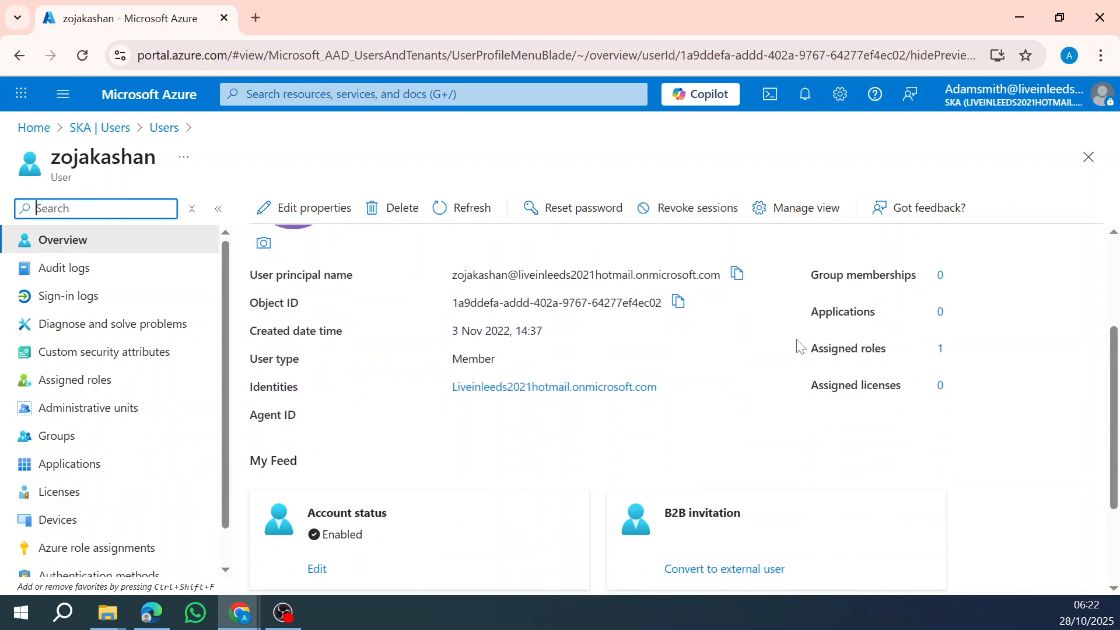
click(939, 349)
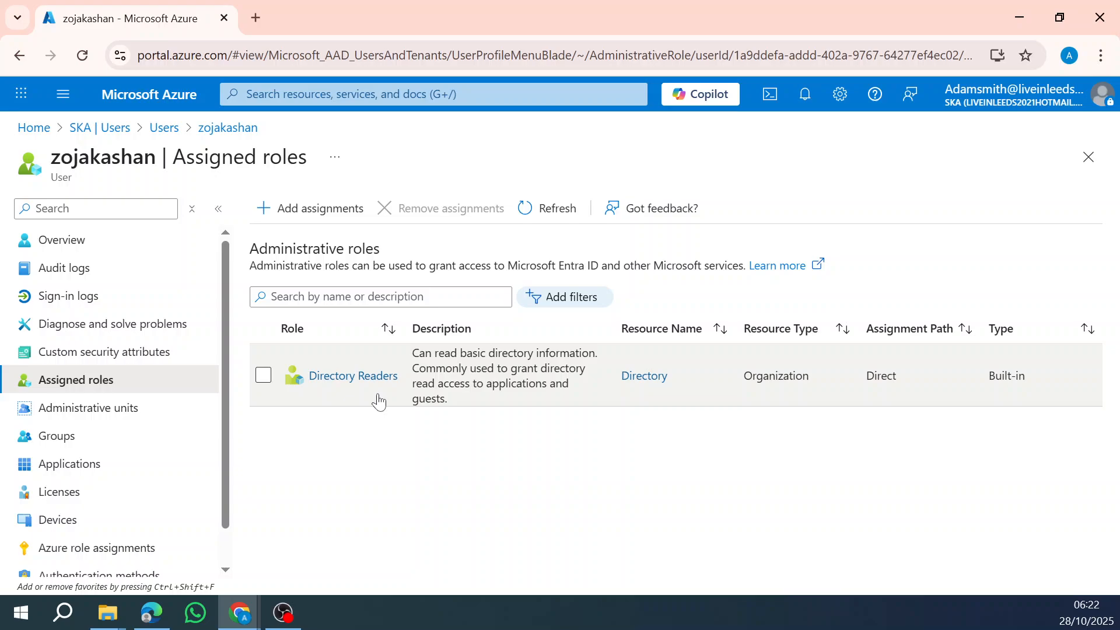
click(339, 221)
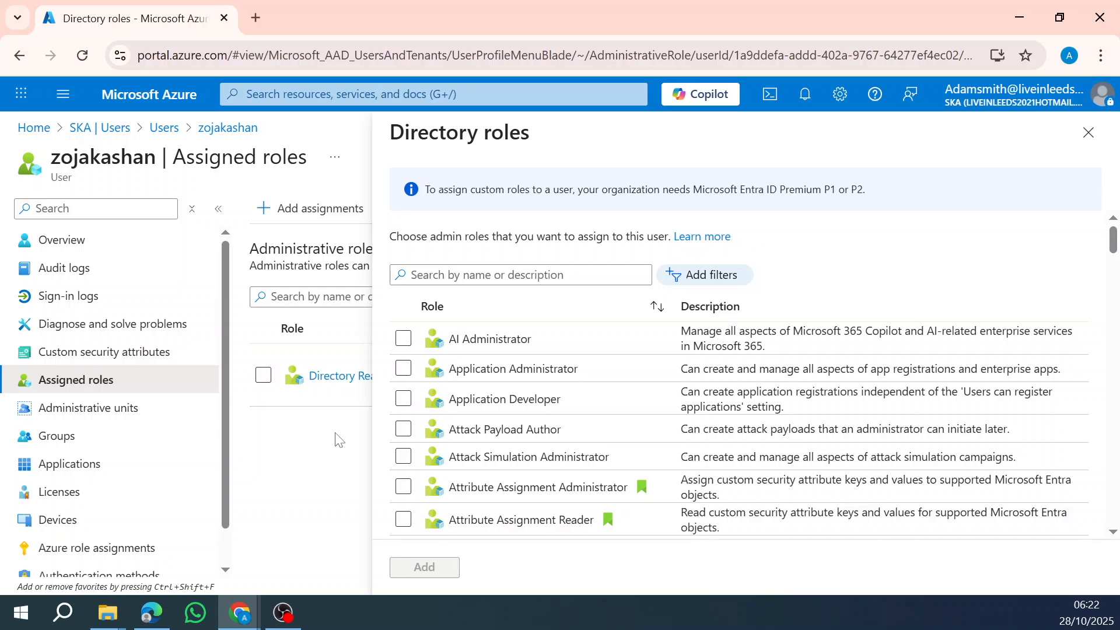
click(1088, 133)
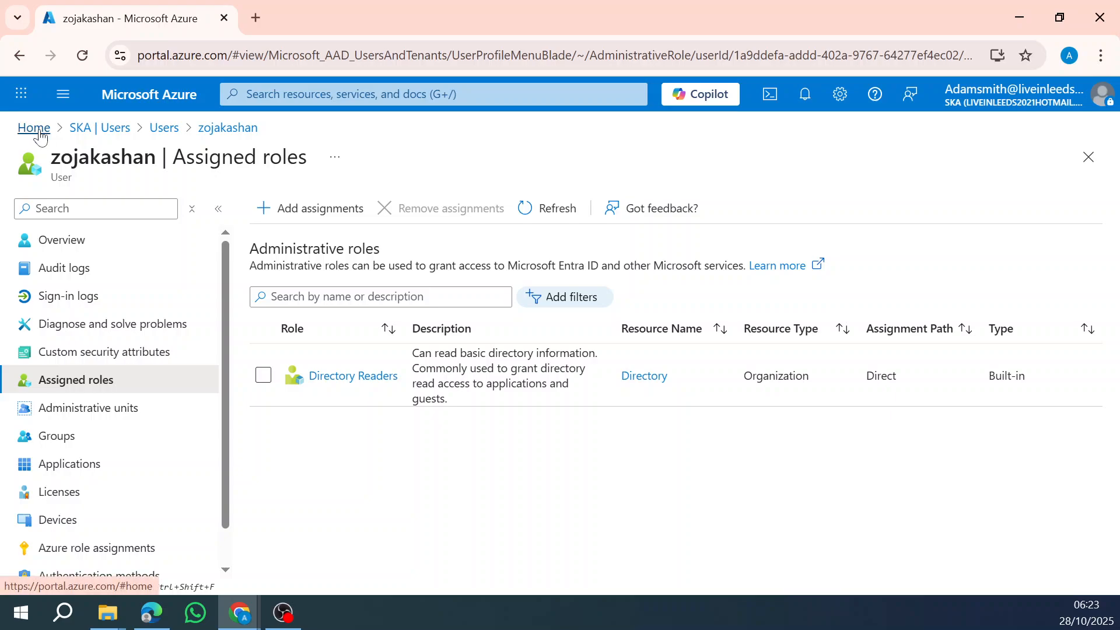
- Return to the portal home and open the SOC-LAW1 workspace in Microsoft Sentinel, collapsing the workspace list
click(39, 132)
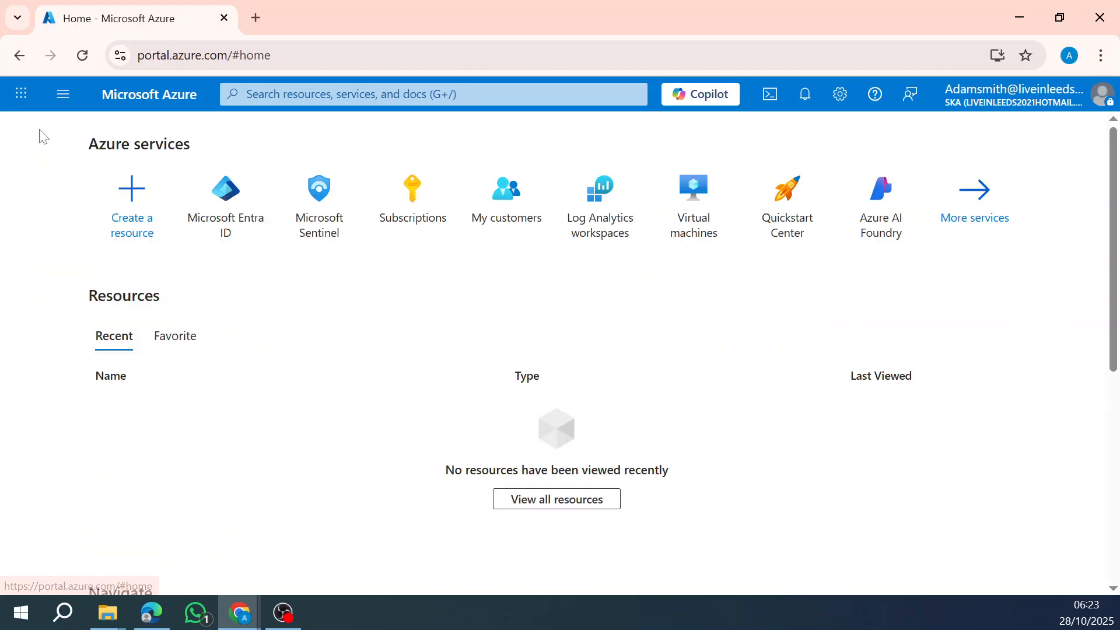
click(324, 224)
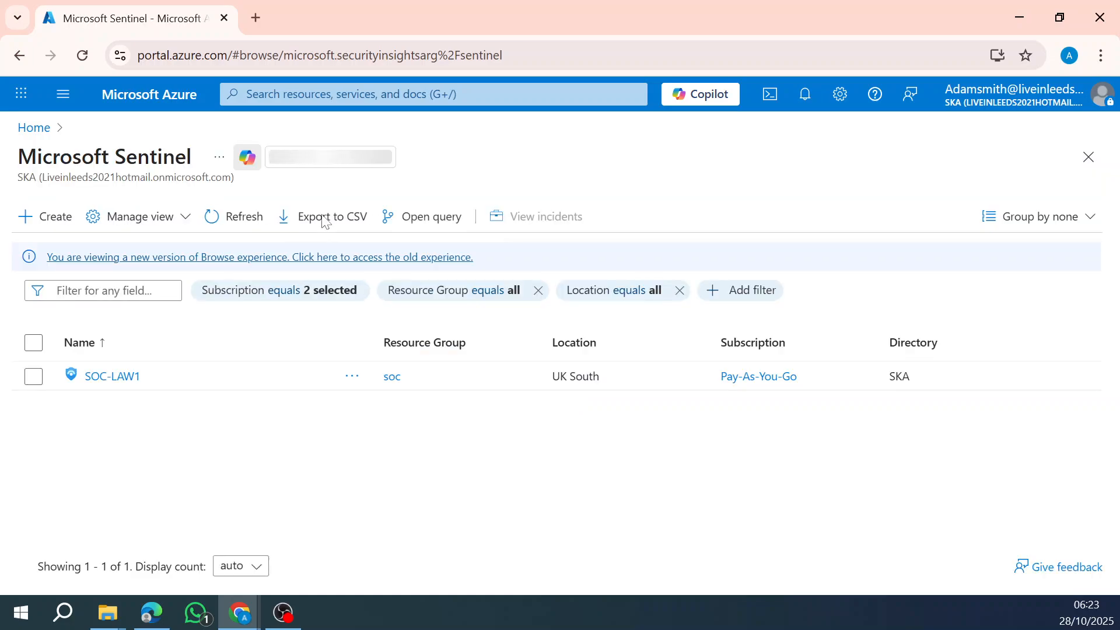
click(114, 380)
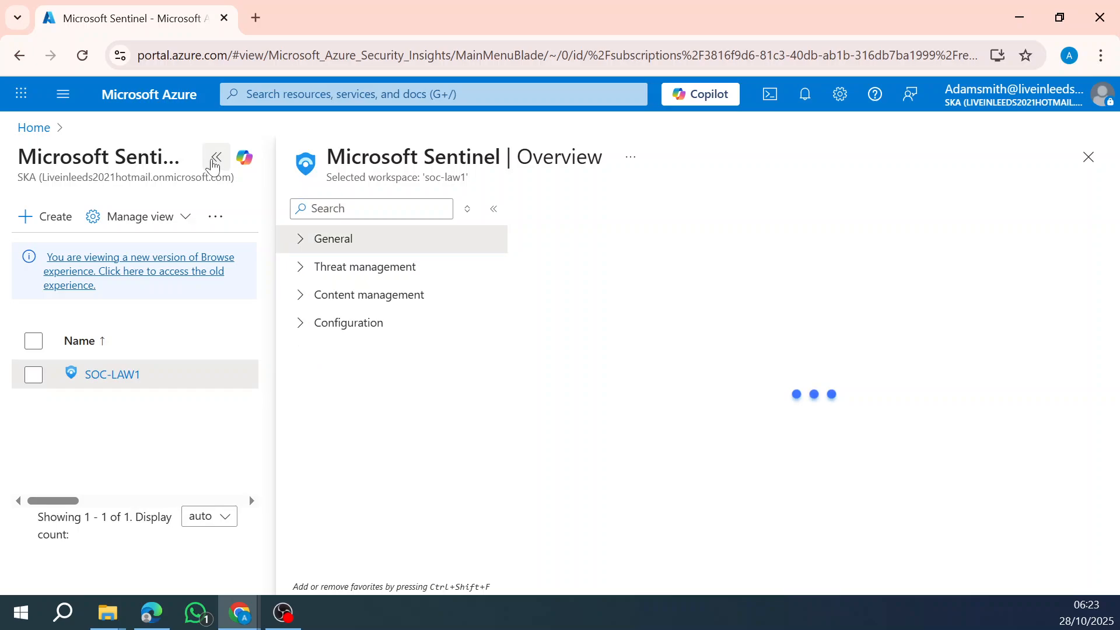
click(213, 165)
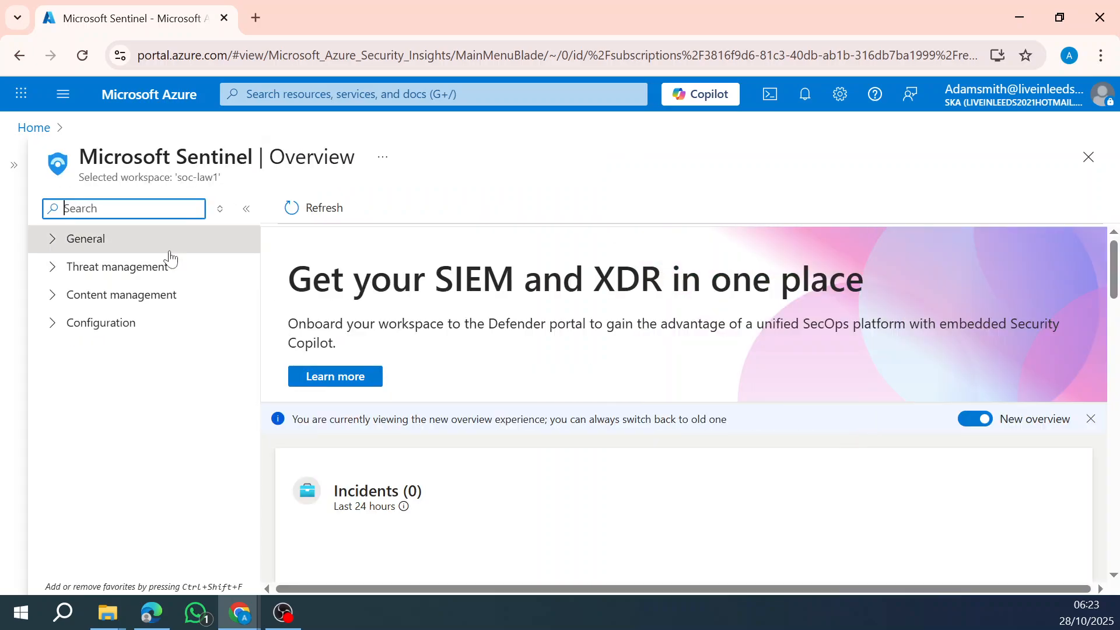
- Start a new scheduled query rule in the workspace's Analytics configuration
click(120, 296)
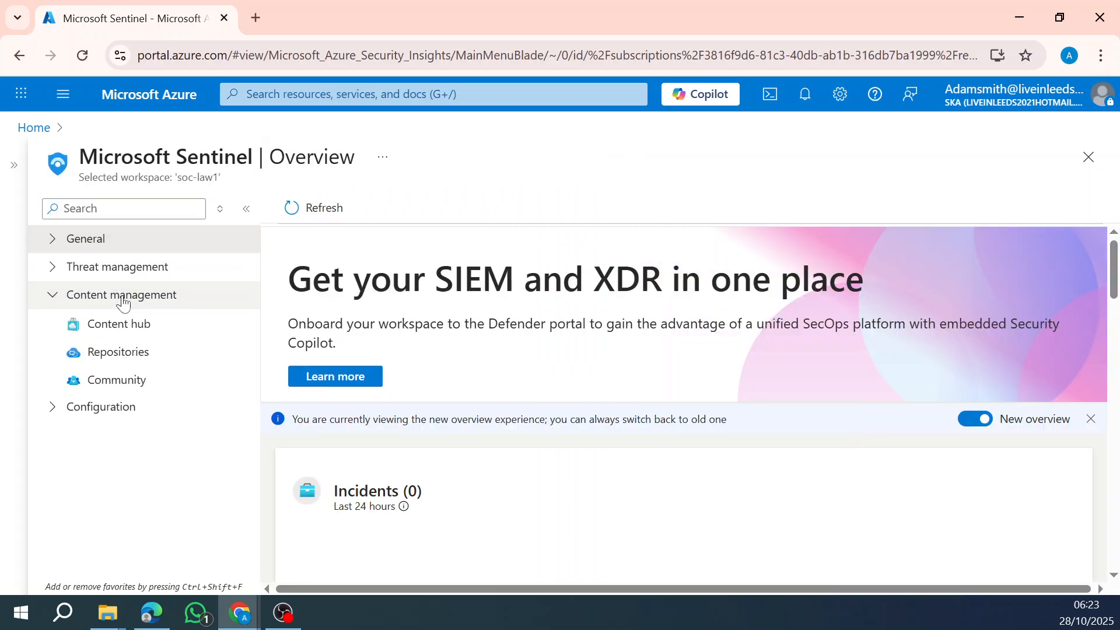
click(108, 416)
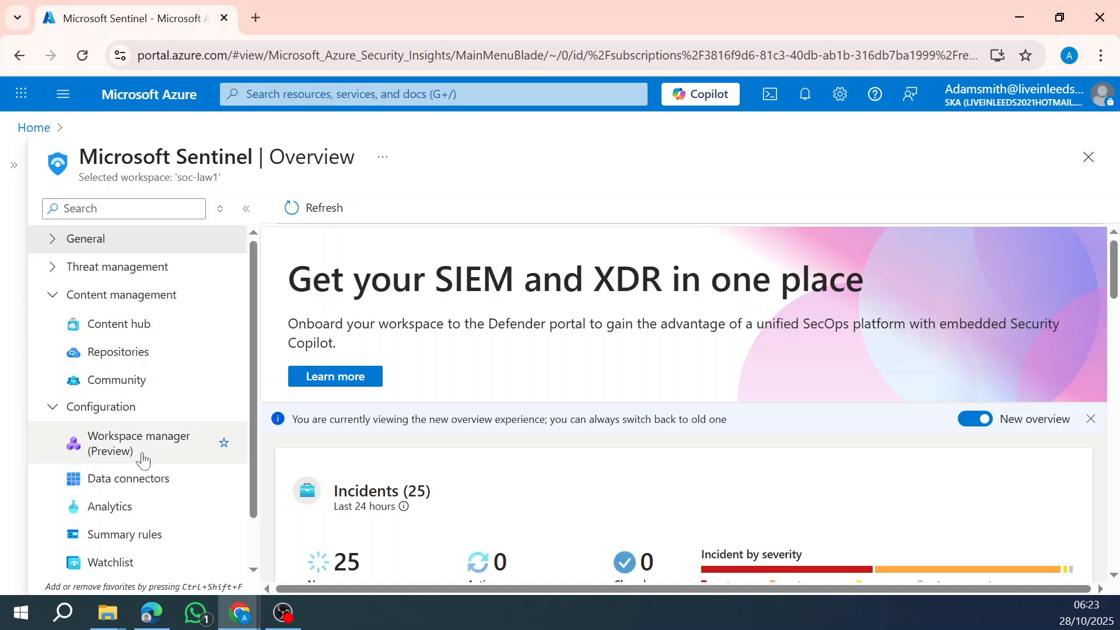
click(144, 508)
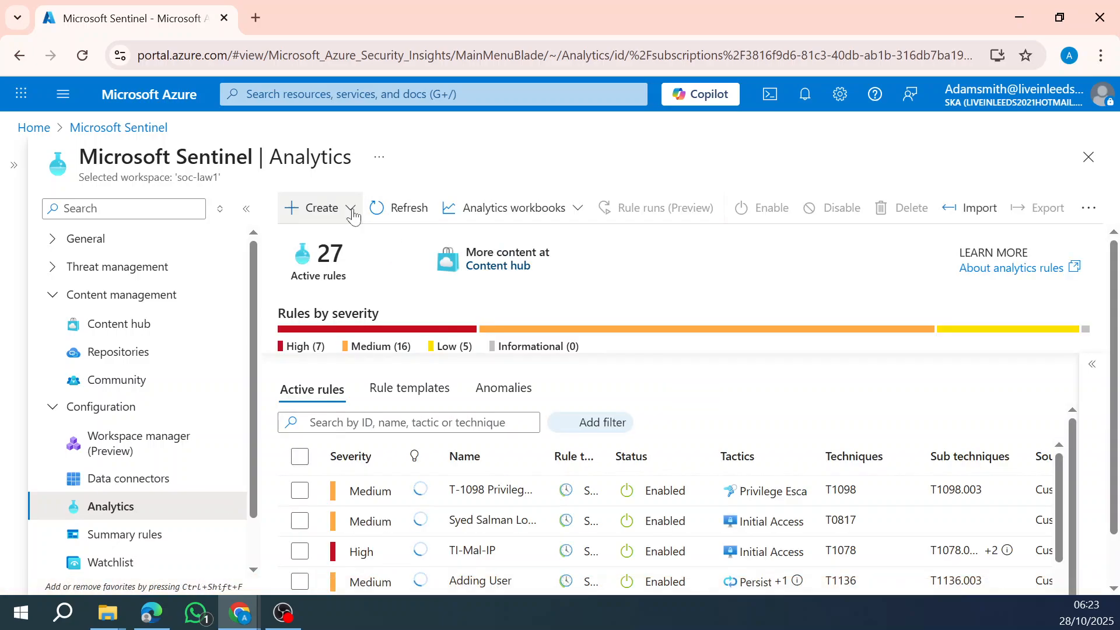
click(351, 210)
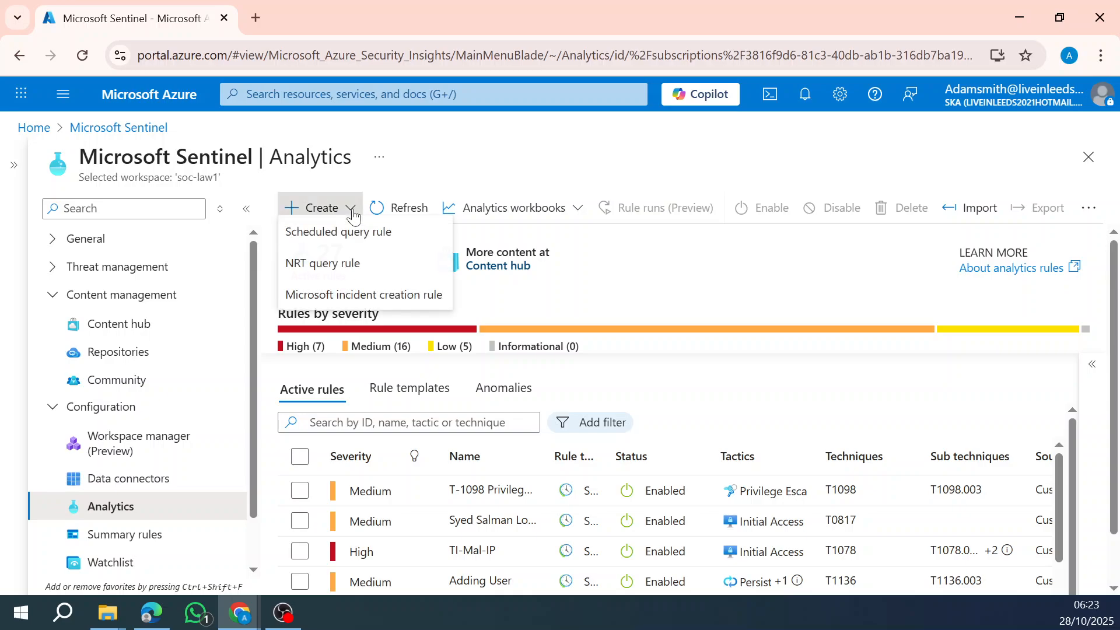
click(340, 241)
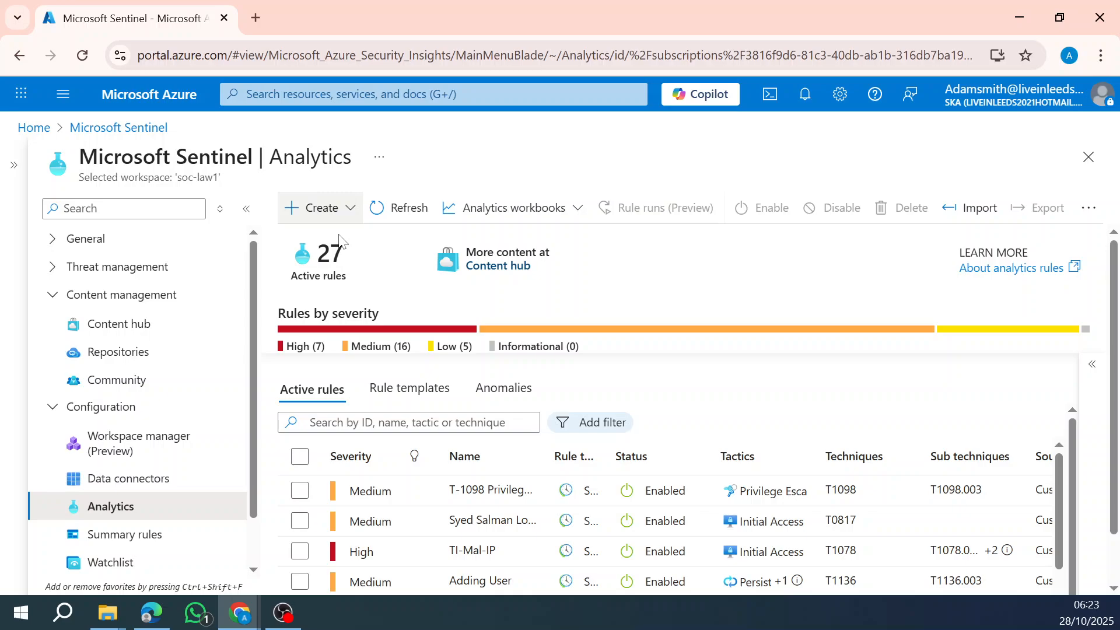
click(350, 209)
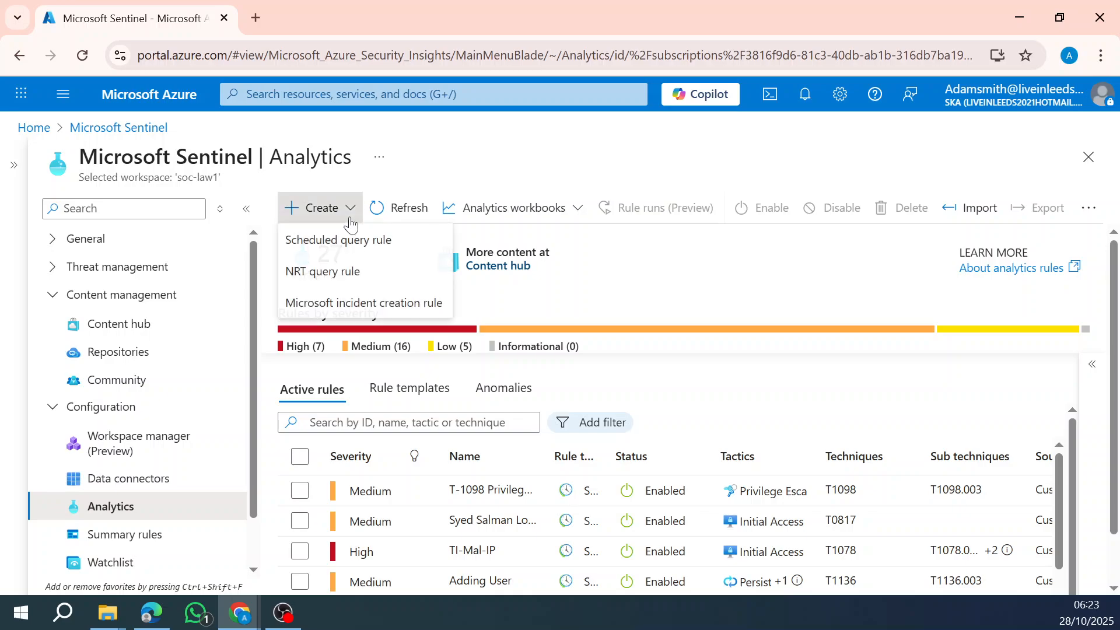
click(353, 240)
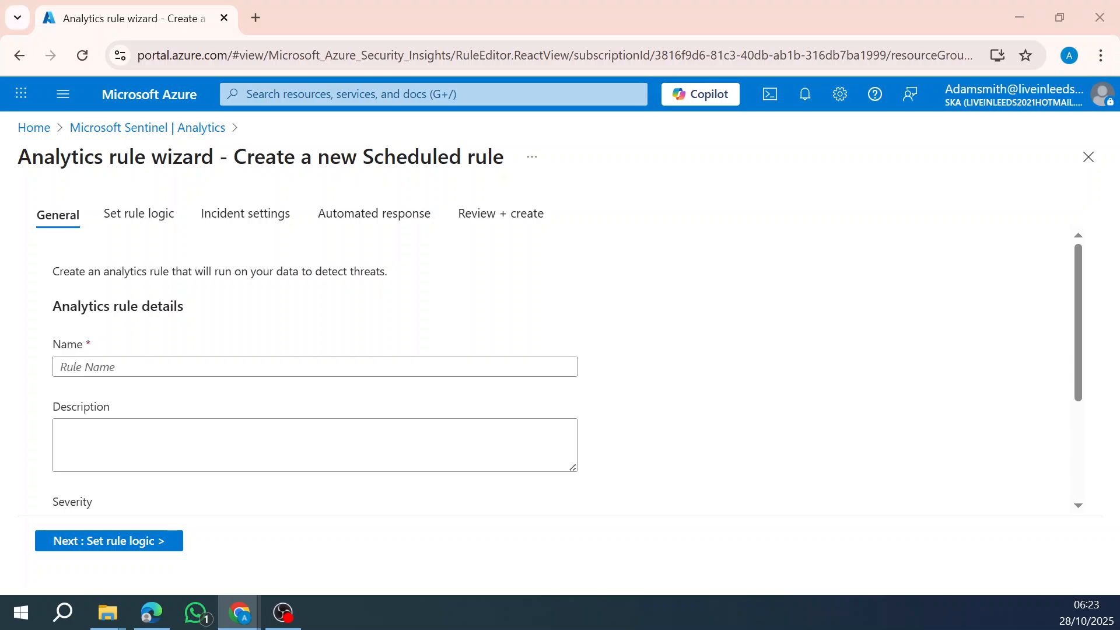
- Name the analytics rule "1098 Privilege escalation attack"
click(151, 612)
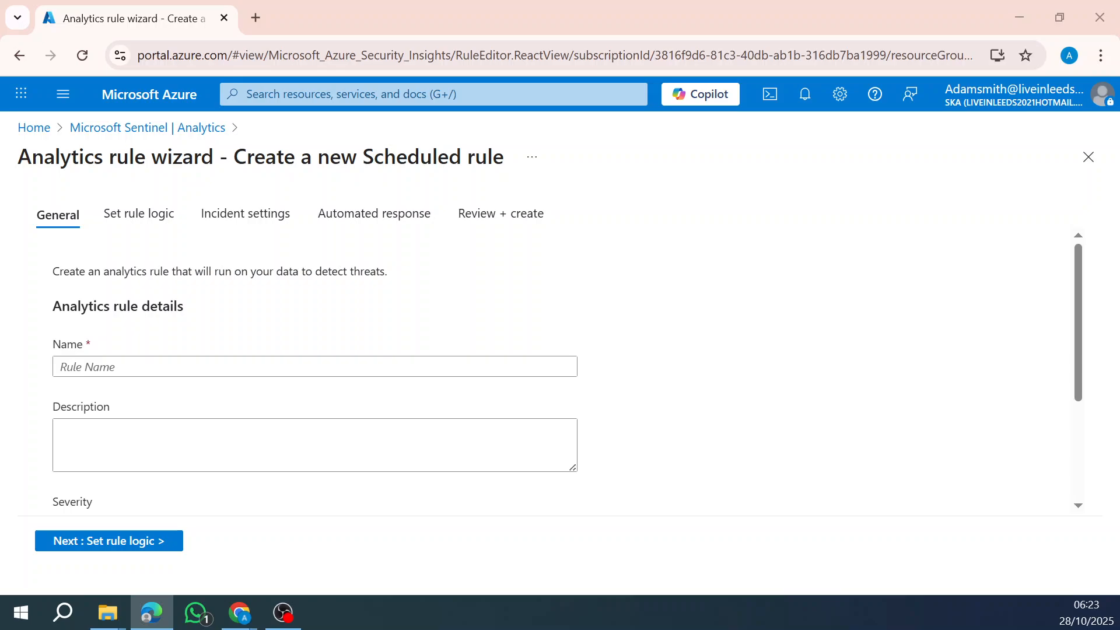
click(104, 368)
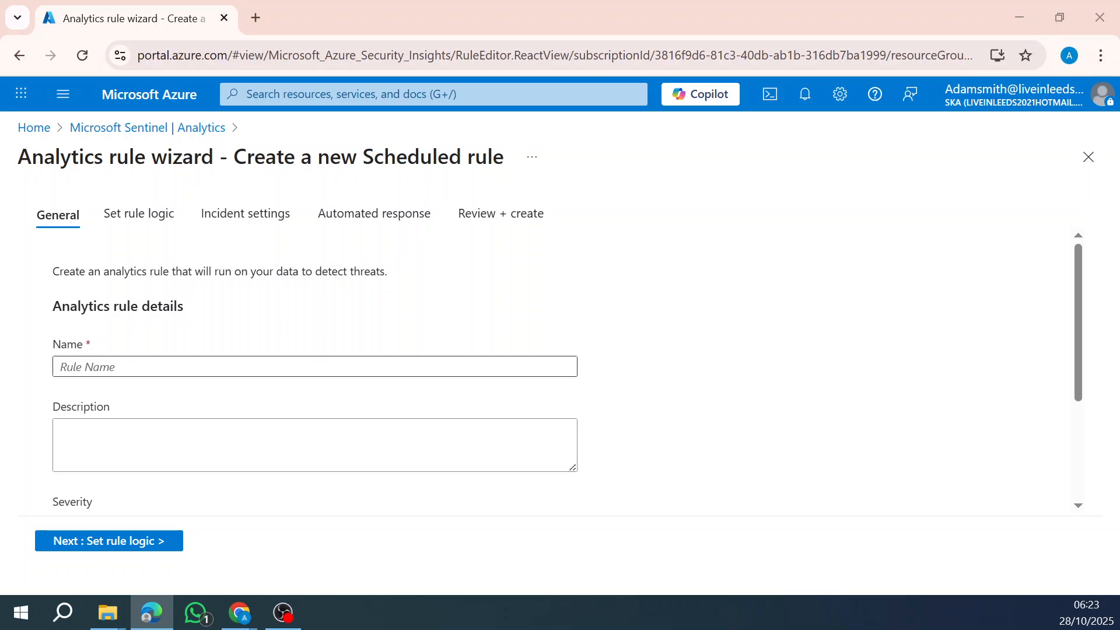
text(T-1098 Privilege escalation attack)
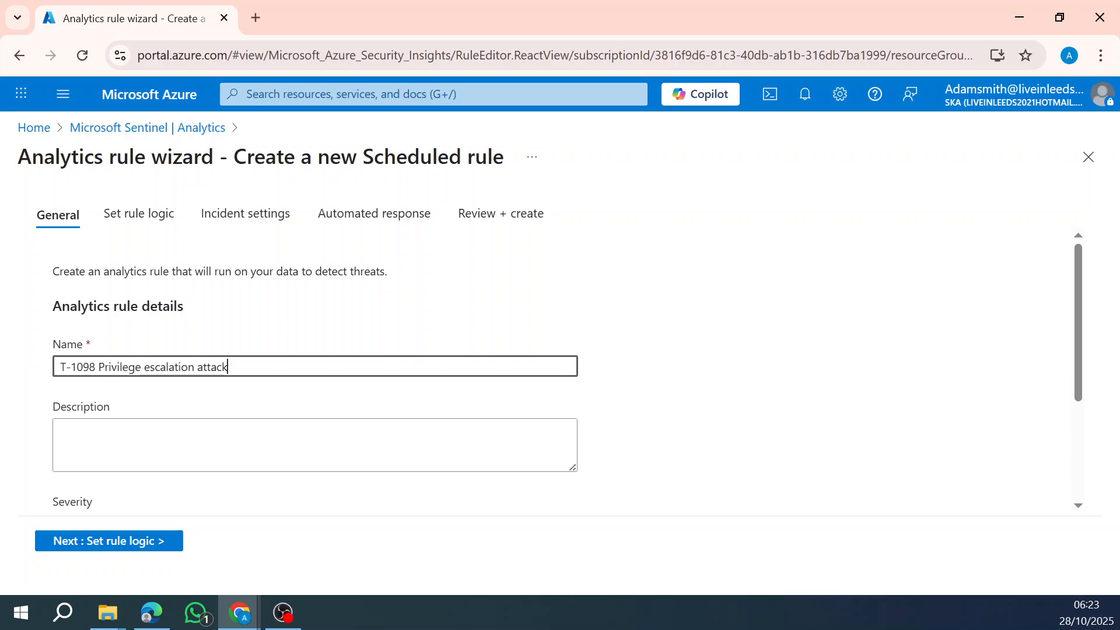
key(Delete)
key(Delete)
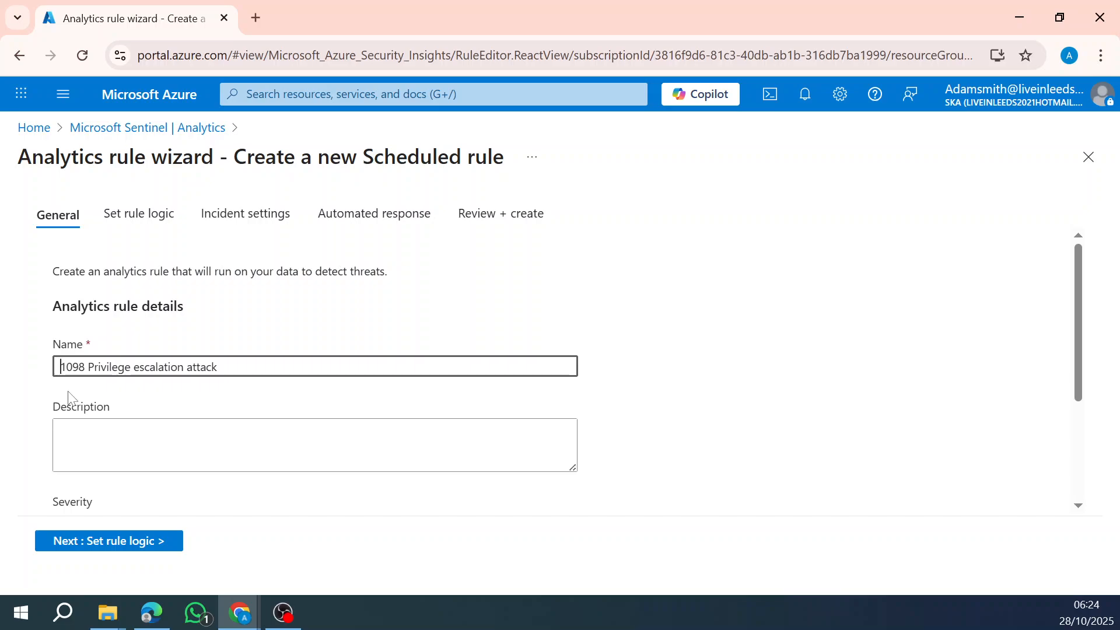
- Enter the rule description "This detection use case identifies when any privilege has been escalated to any member."
key(alt+Tab)
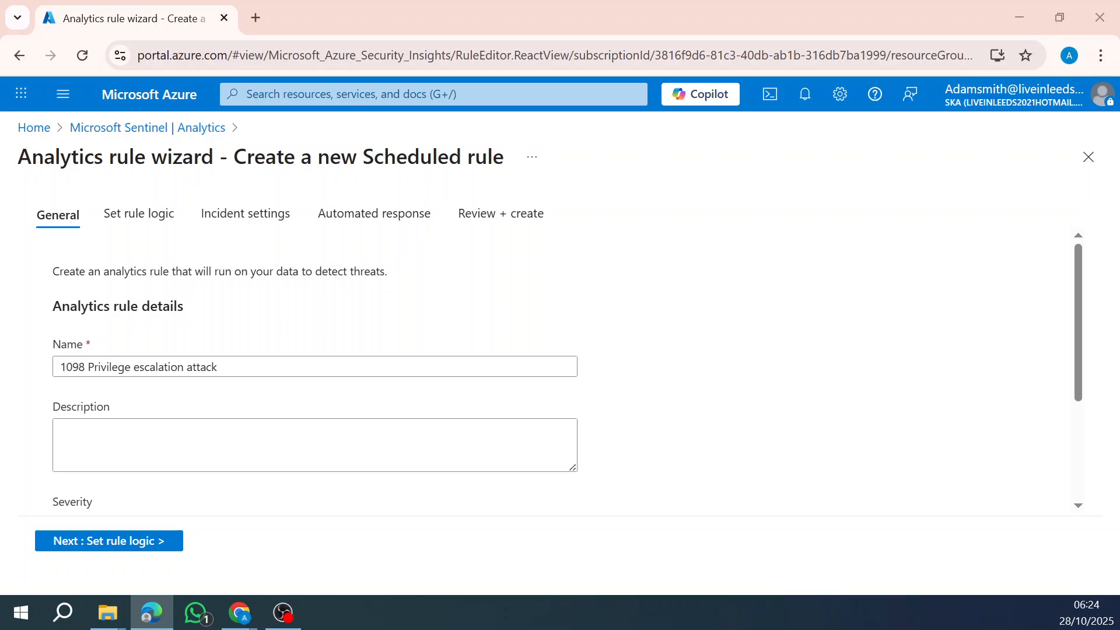
click(315, 445)
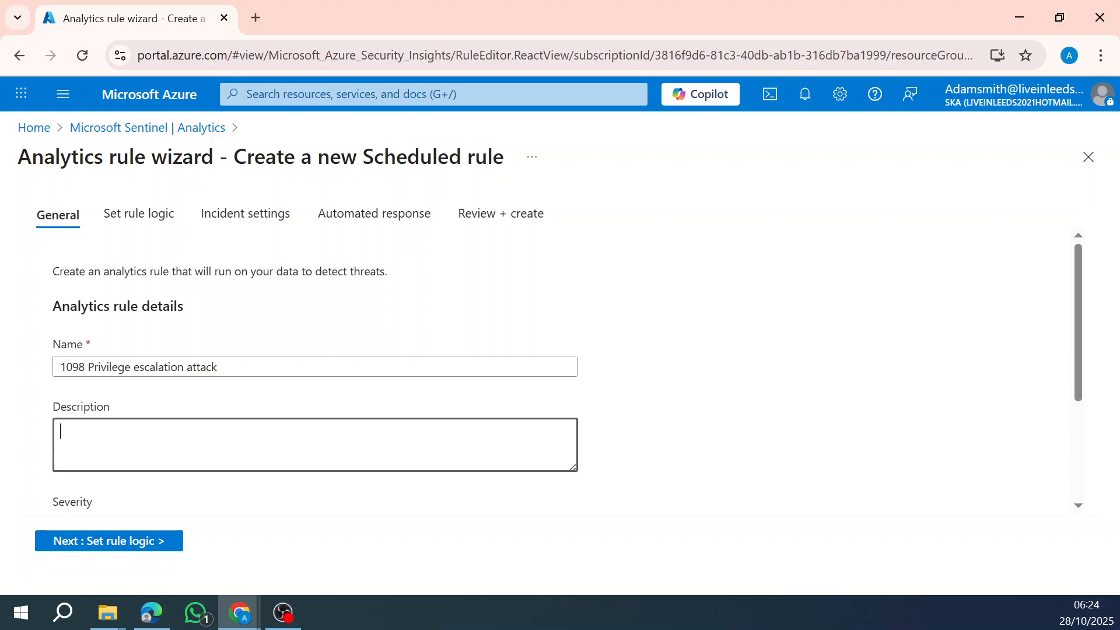
text(This detection use case identifies when any privilege has been escalated to any member.)
- Map the rule to the MITRE ATT&CK sub-technique T1098.003 - Additional Cloud Roles under Privilege Escalation, T1098 - Account Manipulation
scroll(233, 478, down, 3)
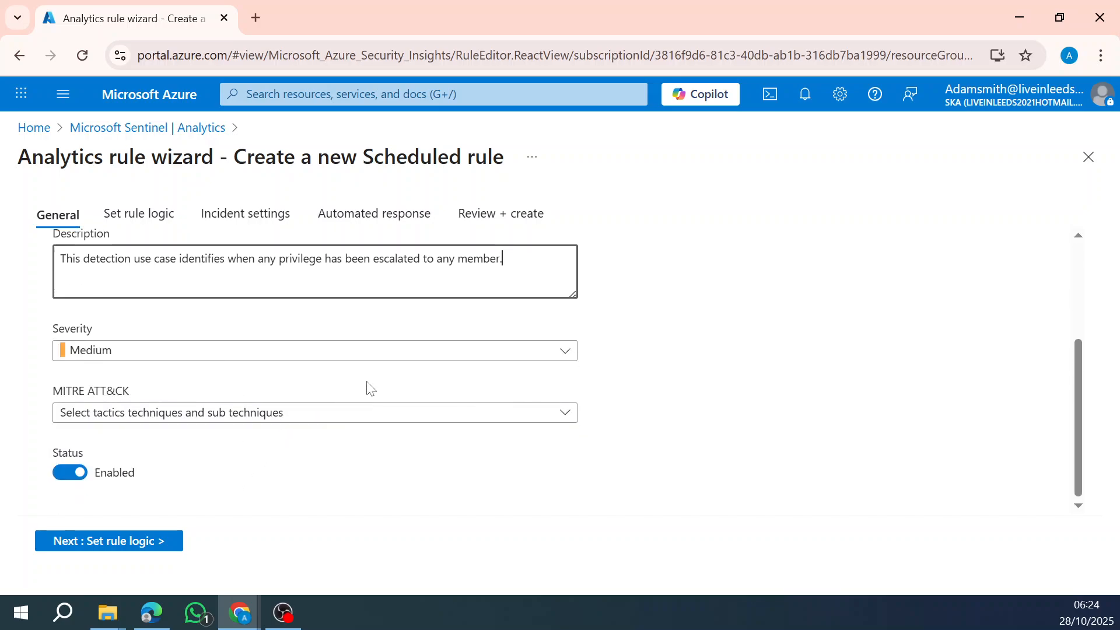
click(301, 420)
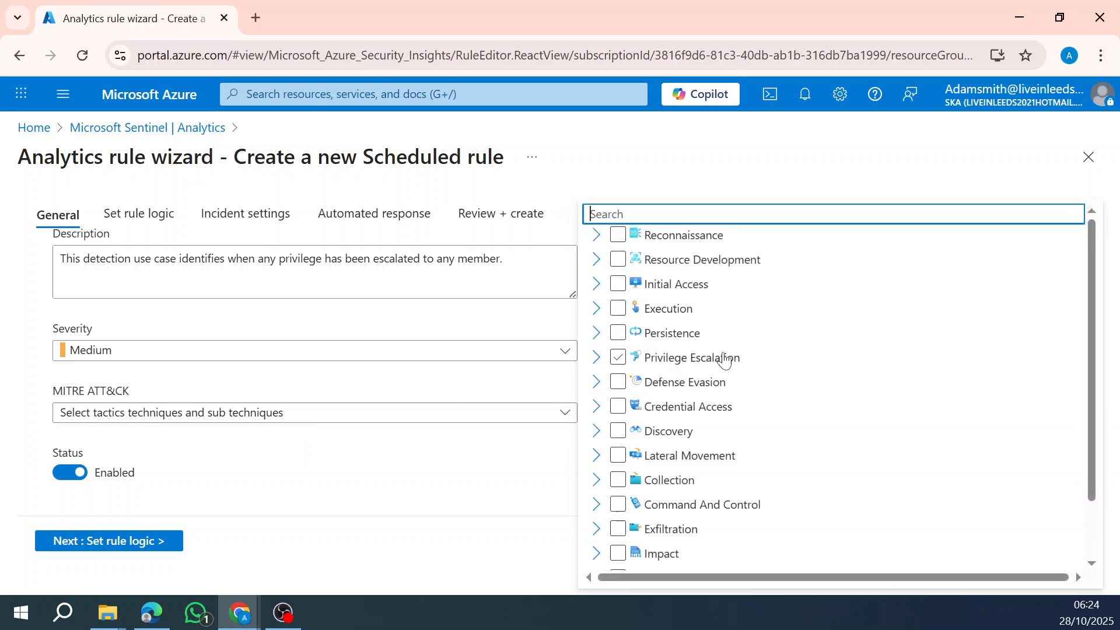
click(599, 365)
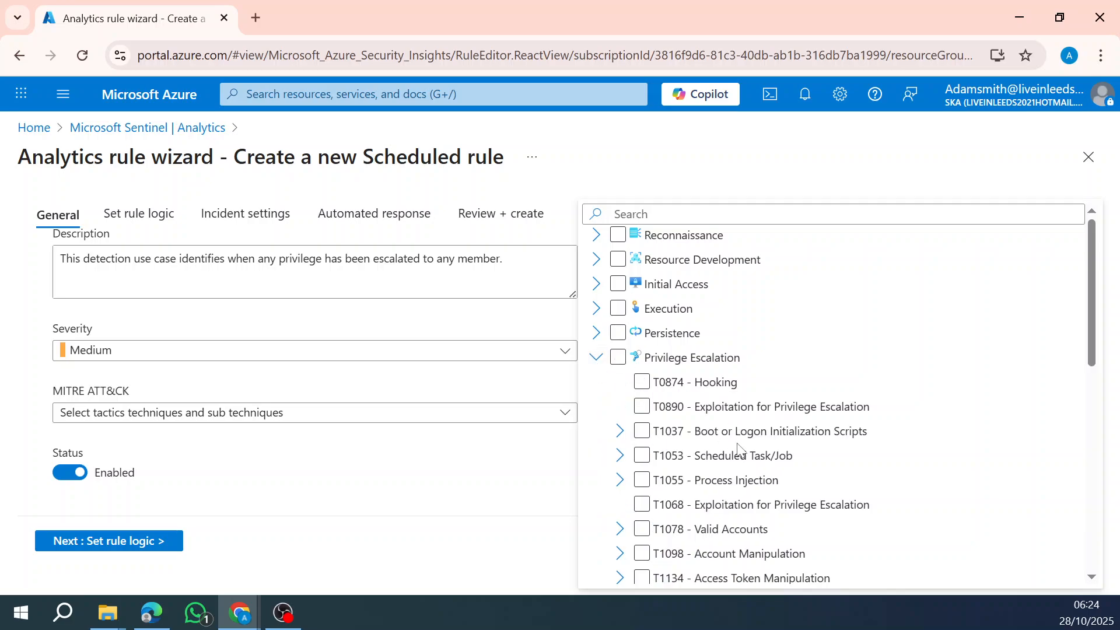
scroll(735, 452, down, 3)
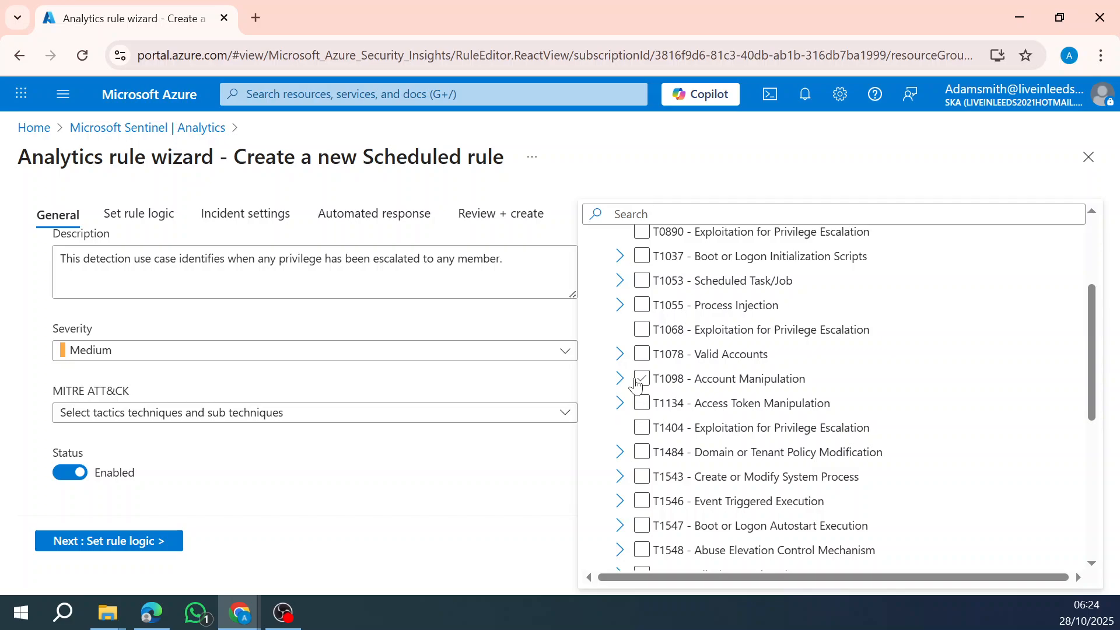
click(620, 378)
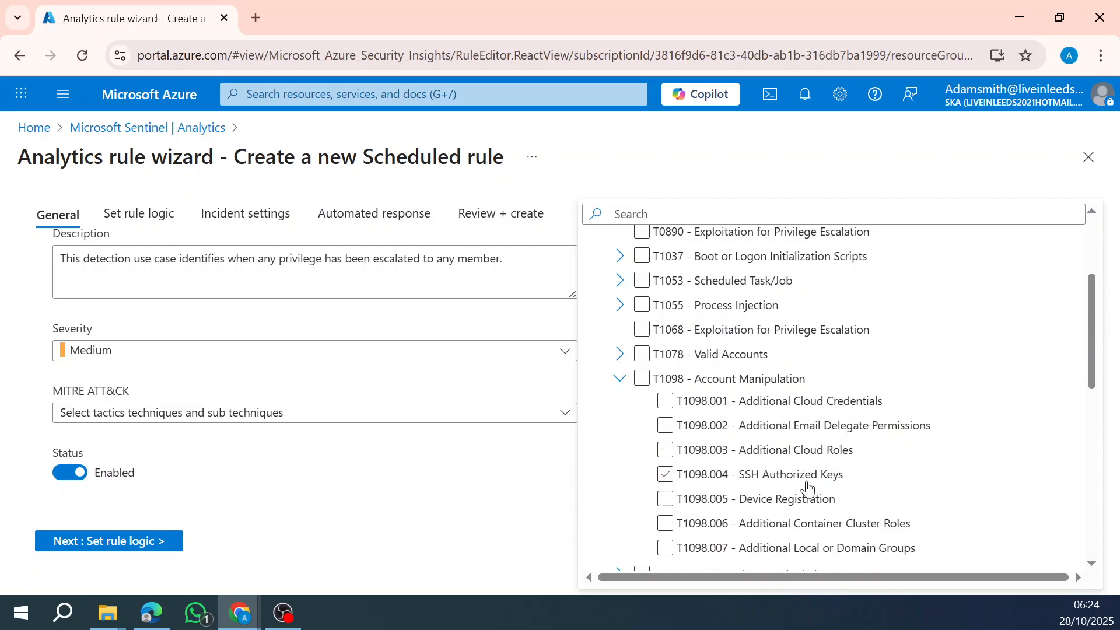
click(668, 450)
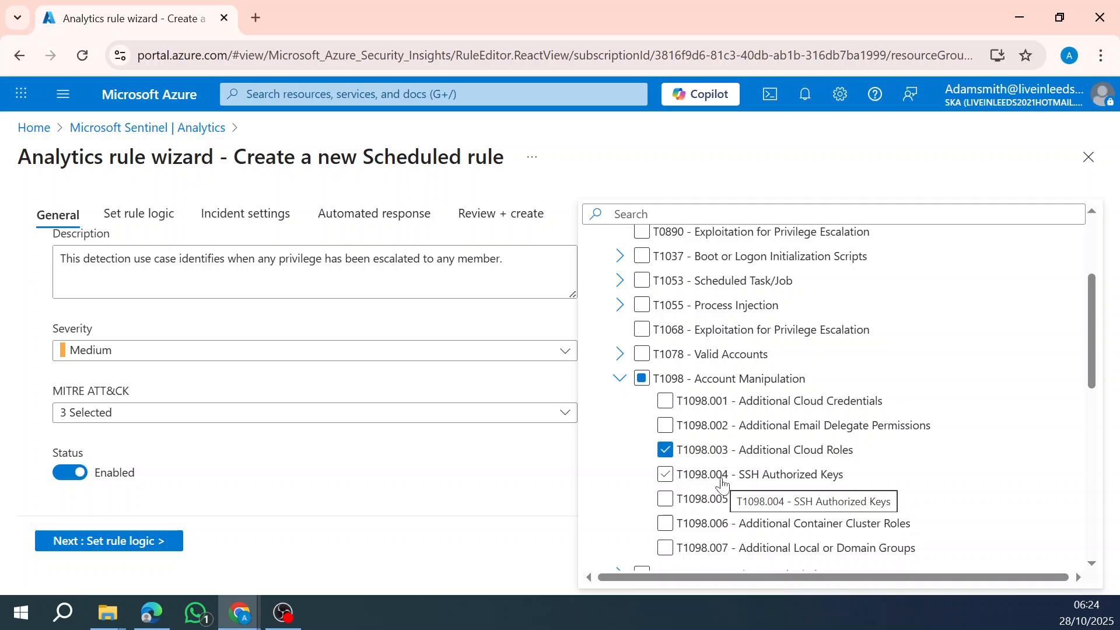
- Proceed to the rule logic and paste the AuditLogs query for successful "Add member to role" operations within ago(1h), extending InitiatedByUser, InitiatedByIP and TargetUser
click(131, 542)
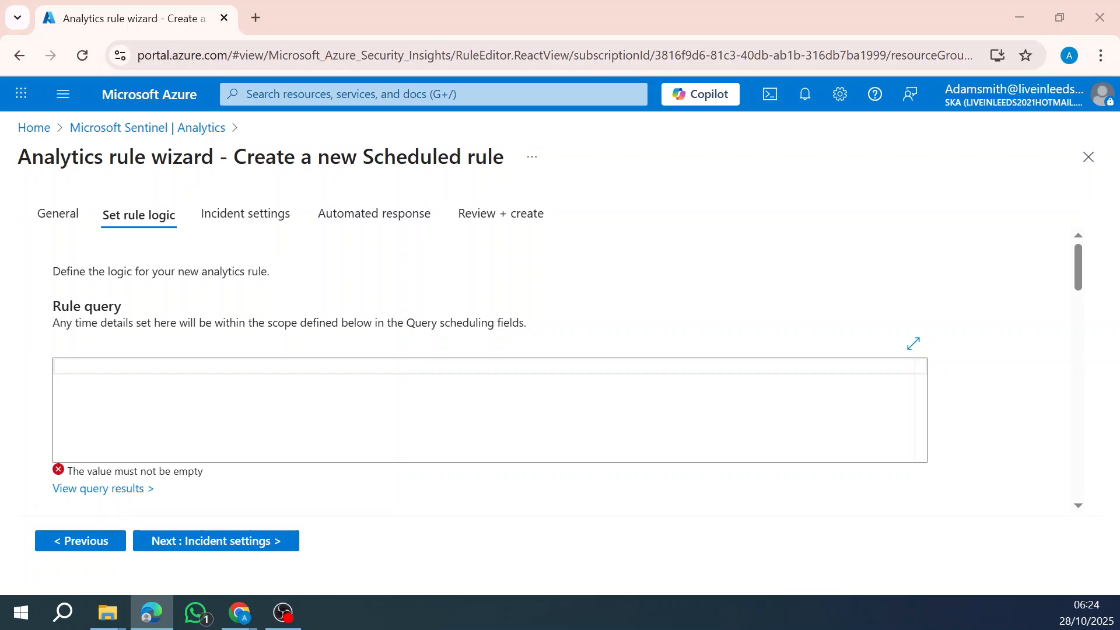
click(133, 369)
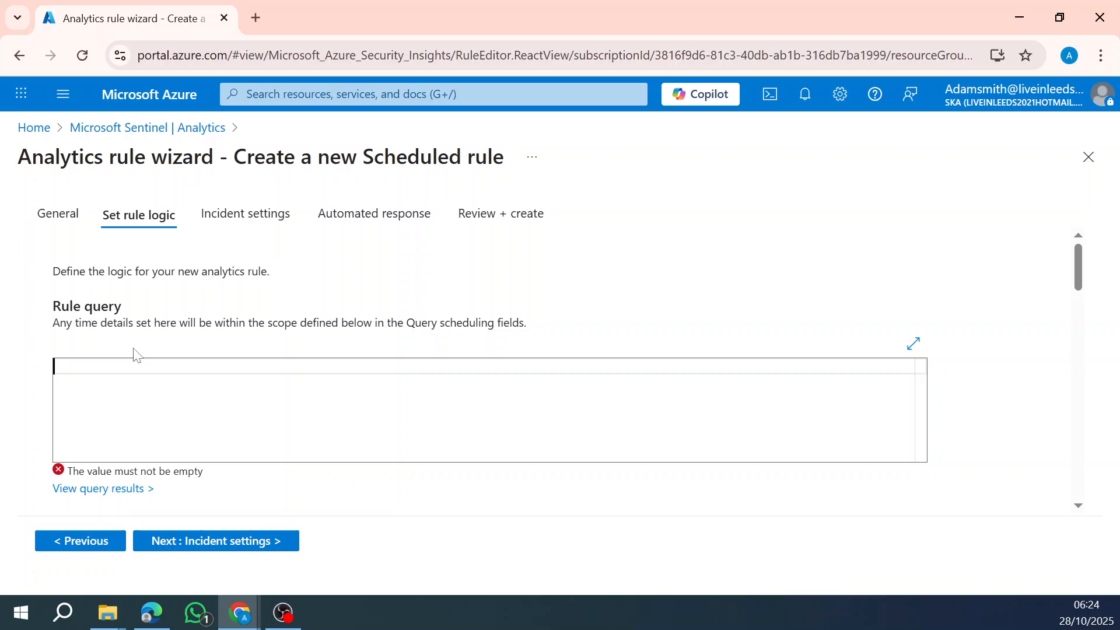
key(ctrl+v)
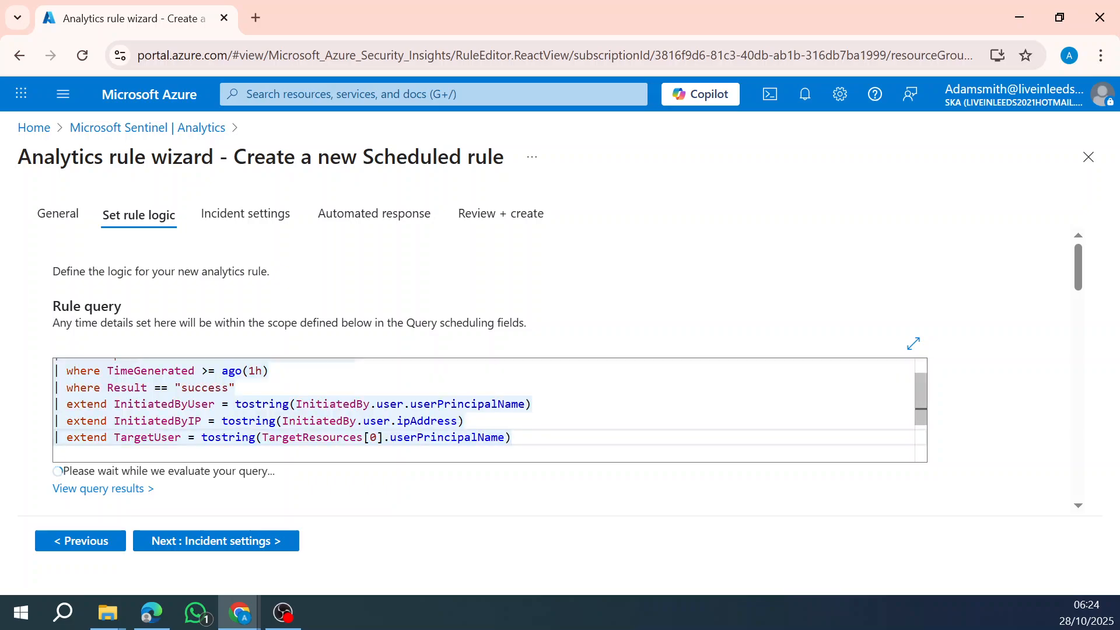
scroll(490, 409, up, 1)
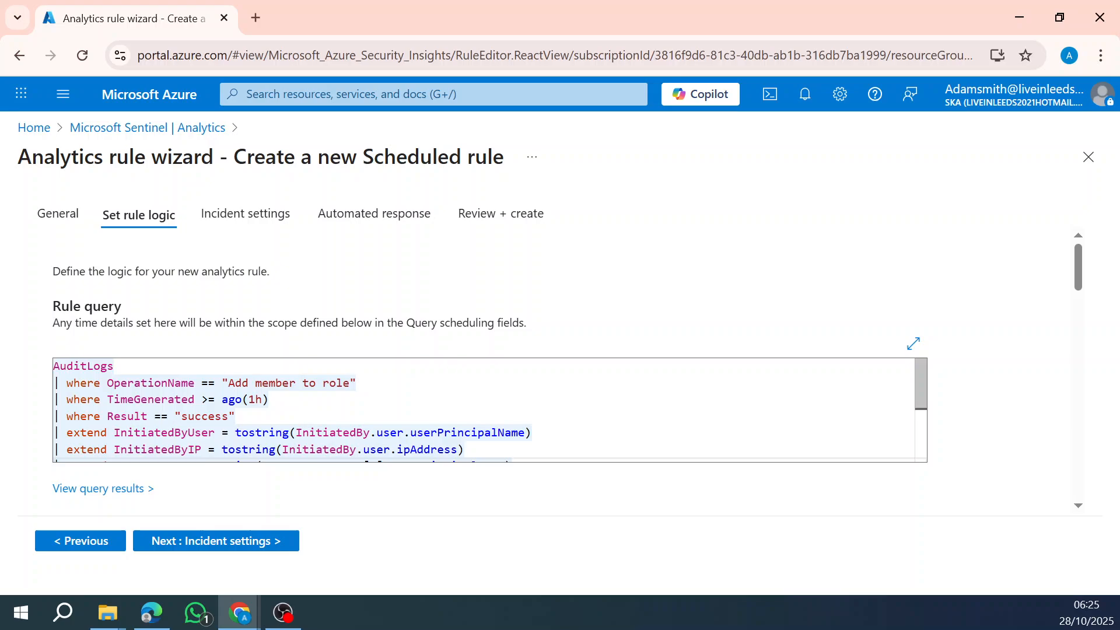
- View the rule query's results in KQL mode, and close the log view, discarding its unsaved edits
scroll(490, 410, down, 2)
scroll(490, 410, up, 2)
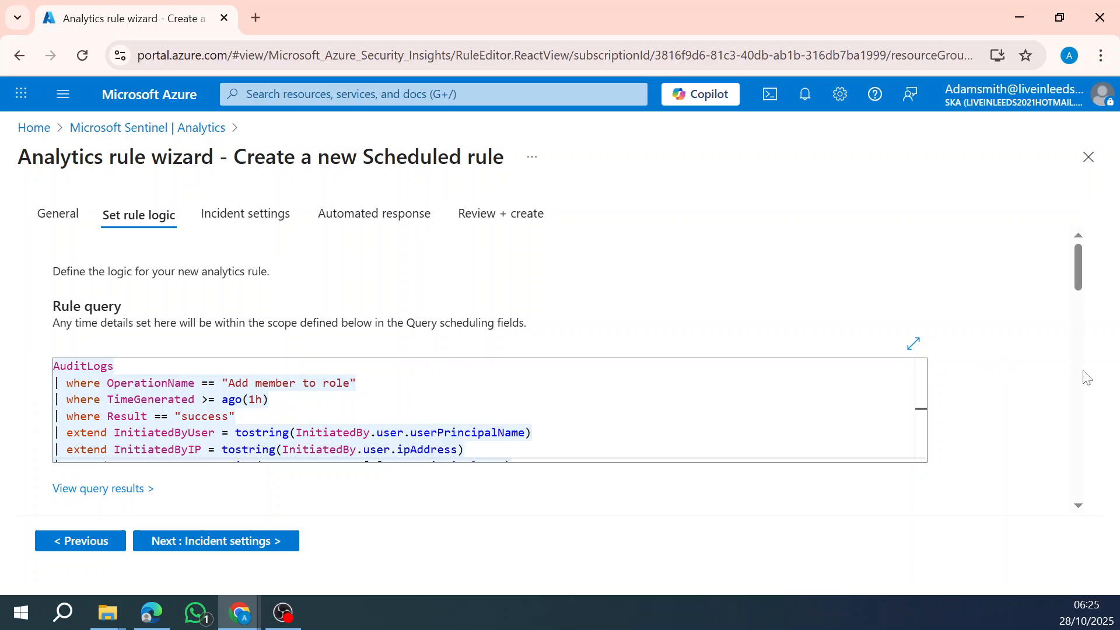
scroll(395, 462, down, 1)
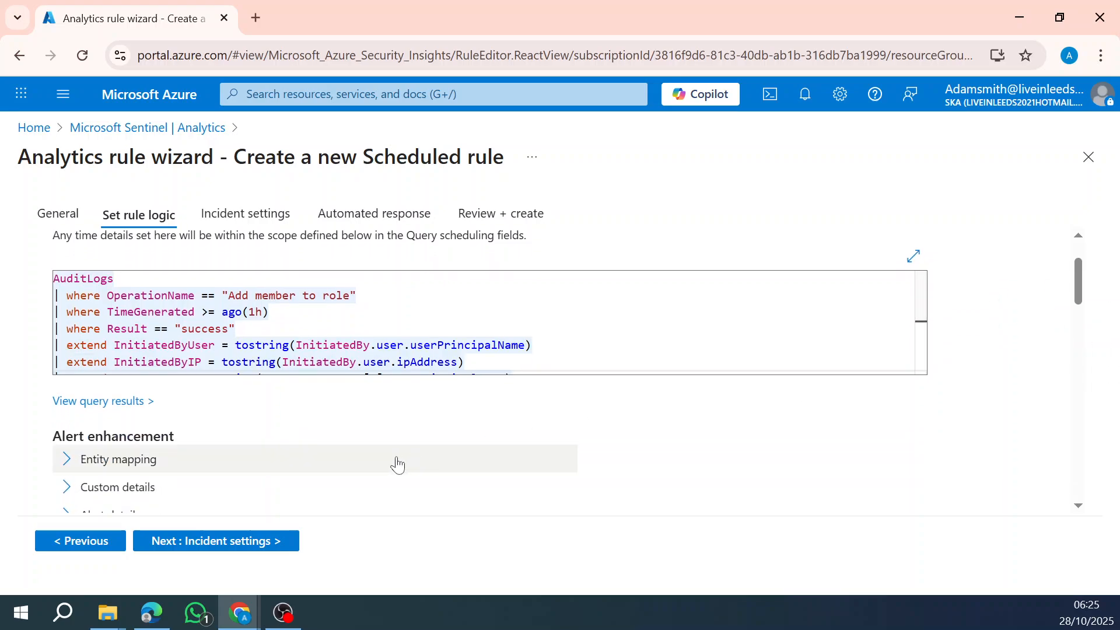
click(107, 408)
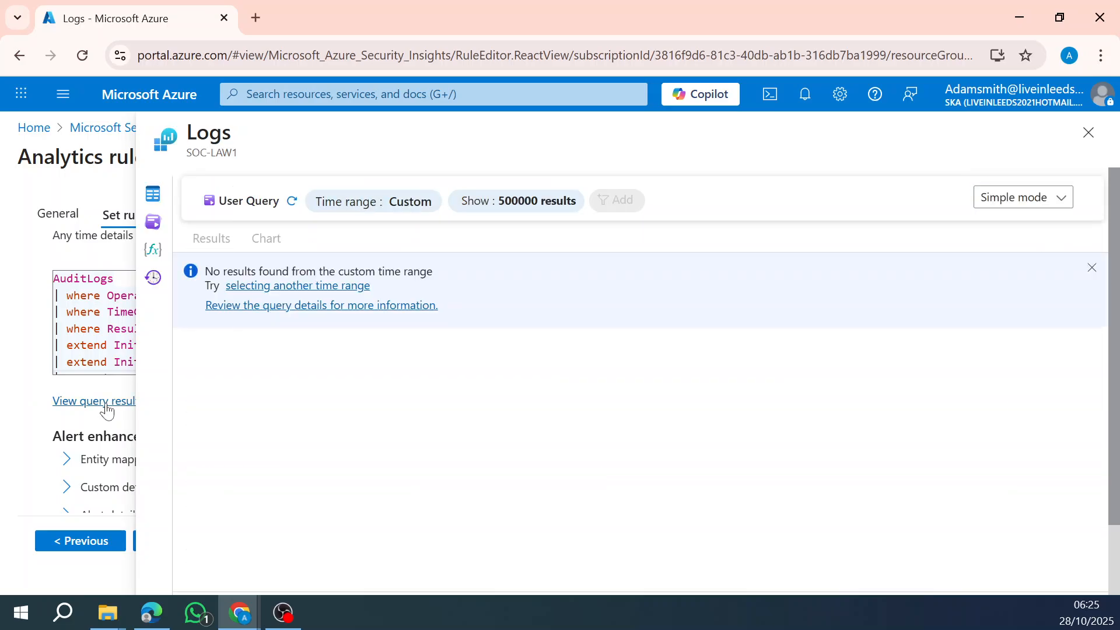
click(1067, 197)
click(1026, 253)
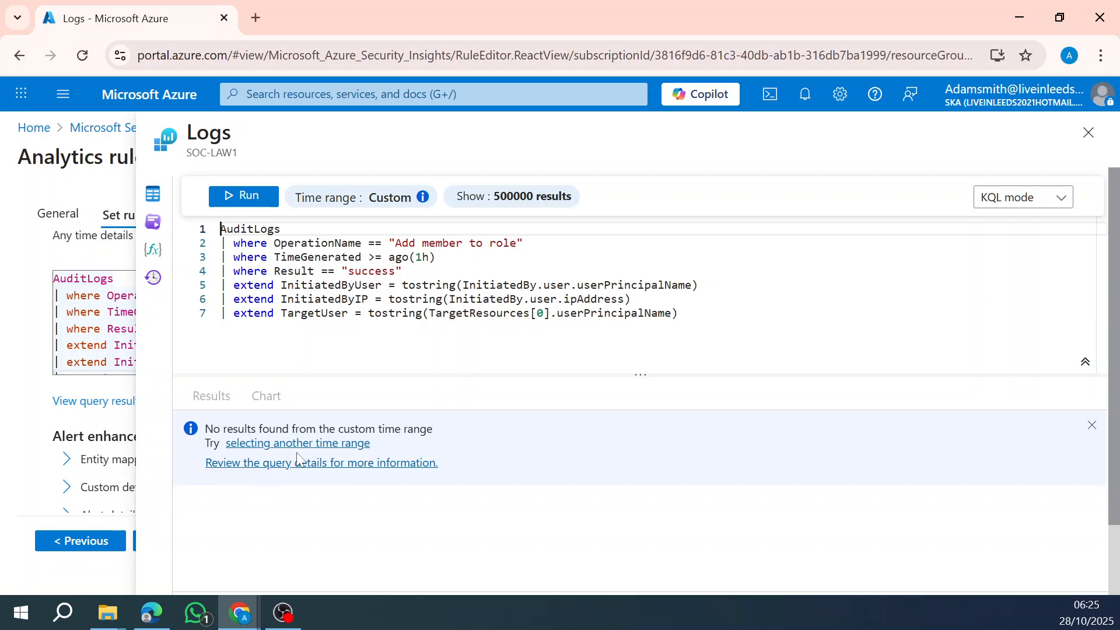
click(1088, 132)
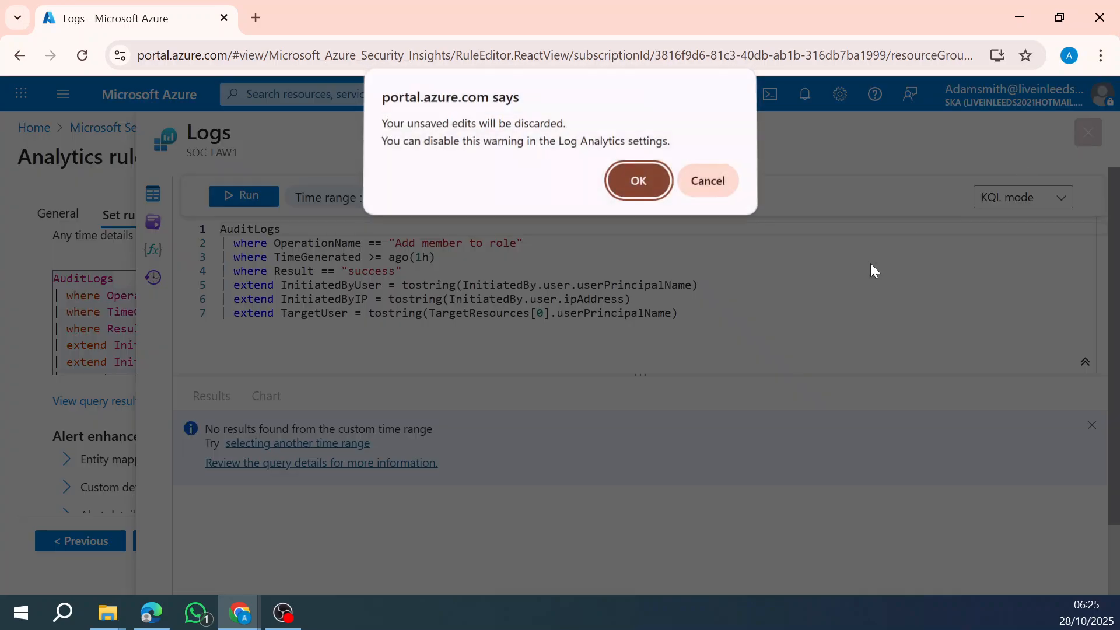
click(638, 176)
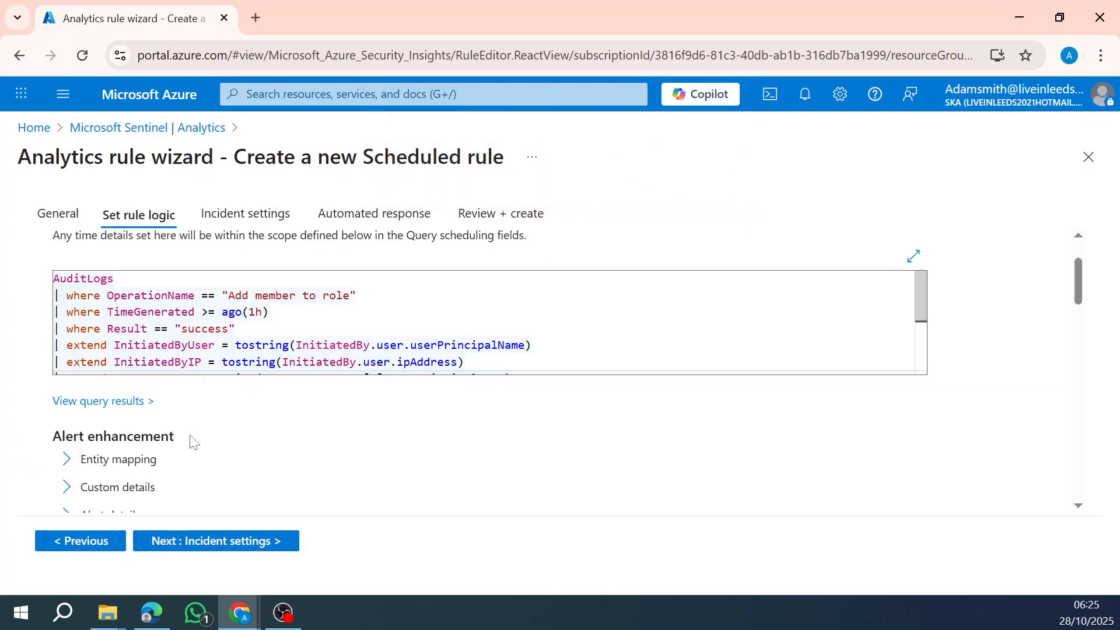
- Add a new entity of type Account in the rule's entity mapping
scroll(142, 454, down, 2)
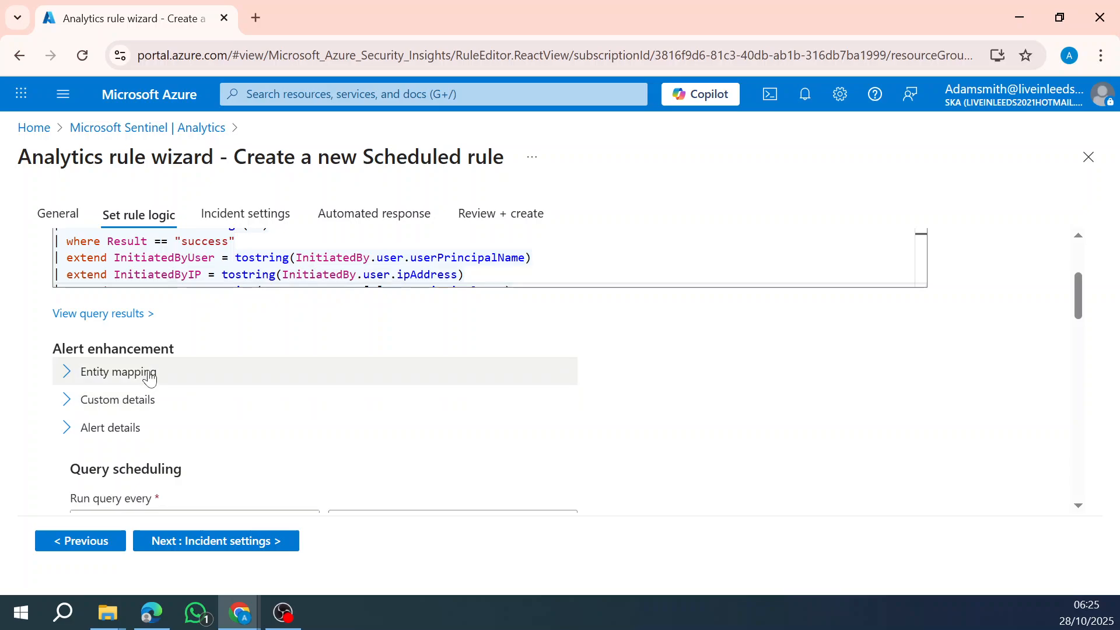
click(148, 374)
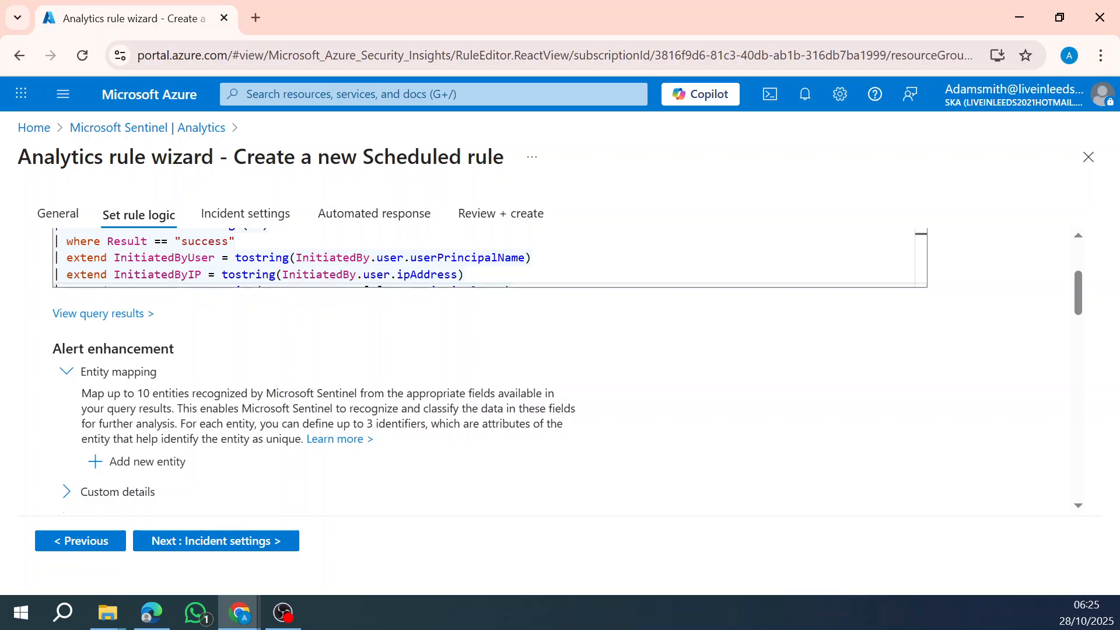
click(151, 612)
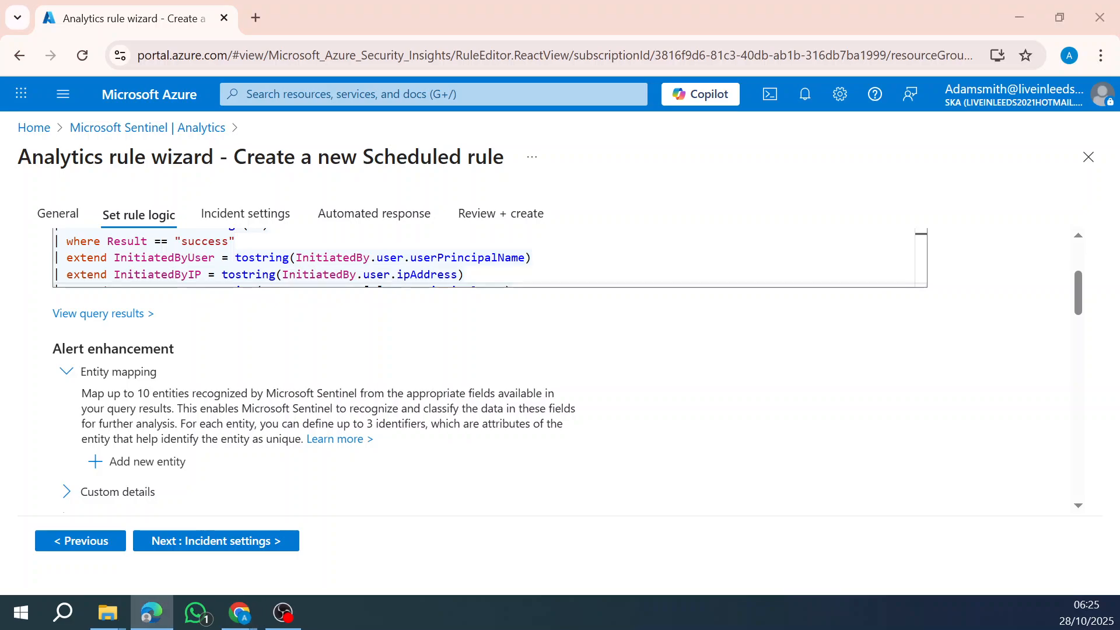
scroll(265, 387, down, 2)
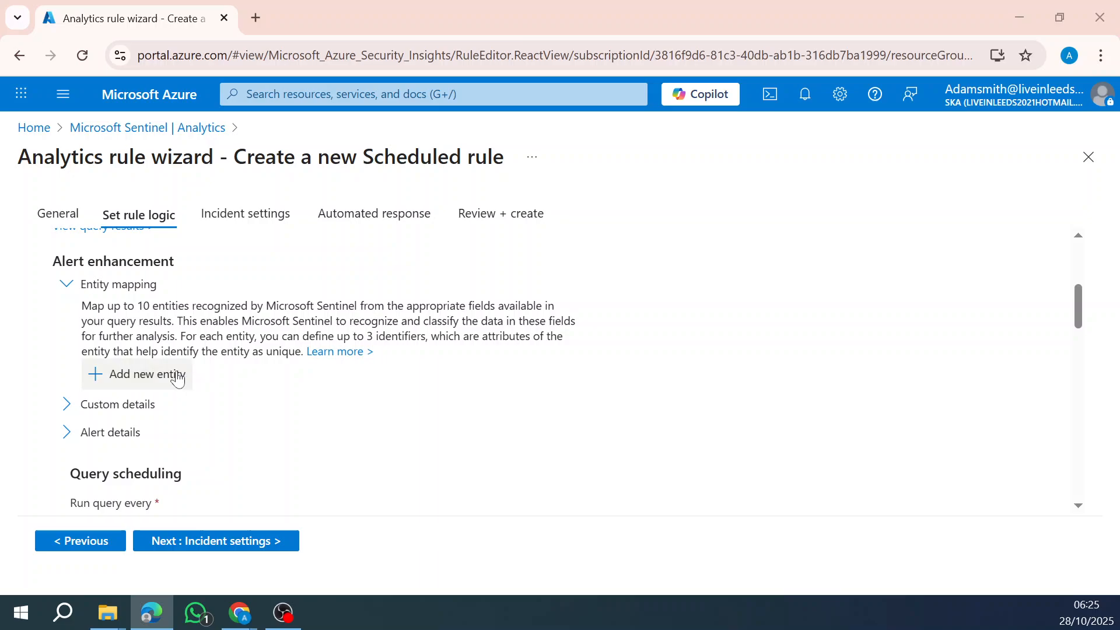
click(178, 379)
click(254, 385)
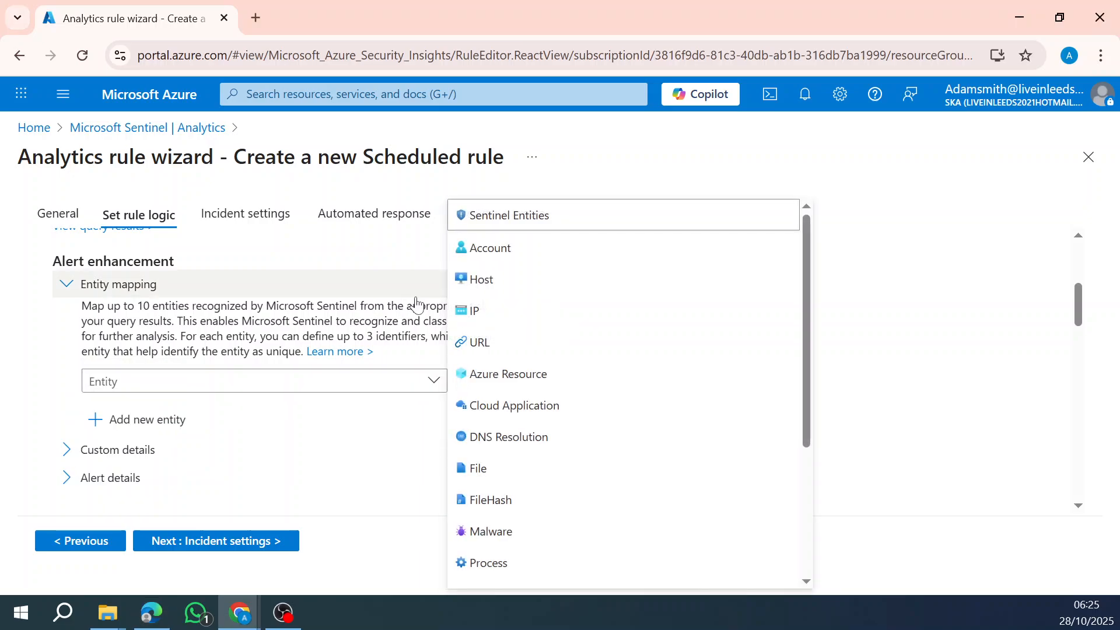
click(533, 257)
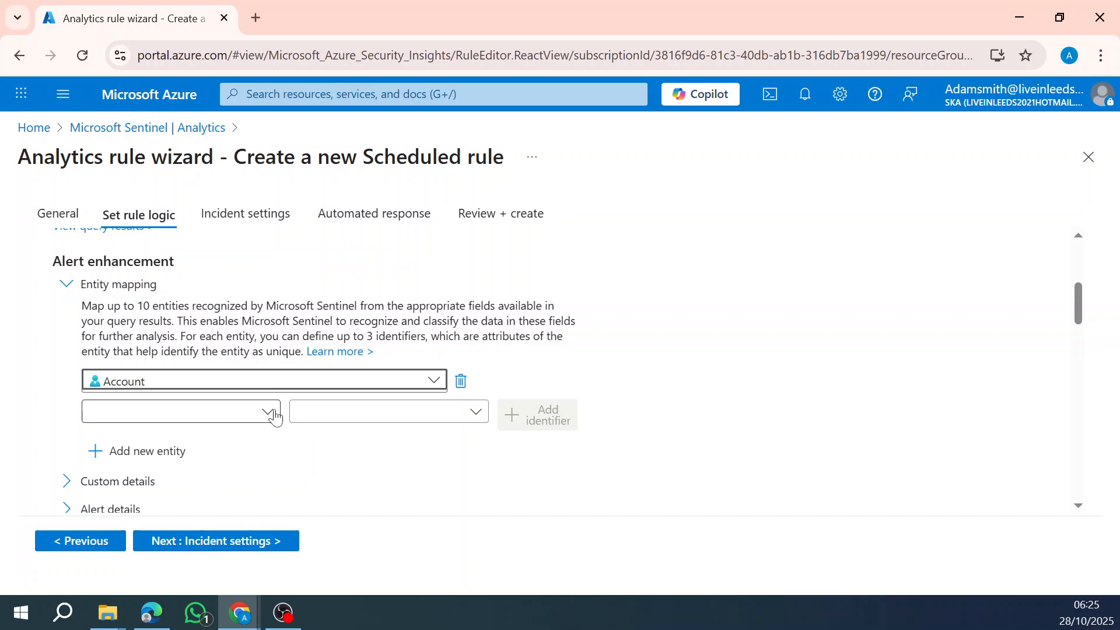
- Map the Account entity's Name identifier to the InitiatedByUser field
click(272, 413)
click(298, 395)
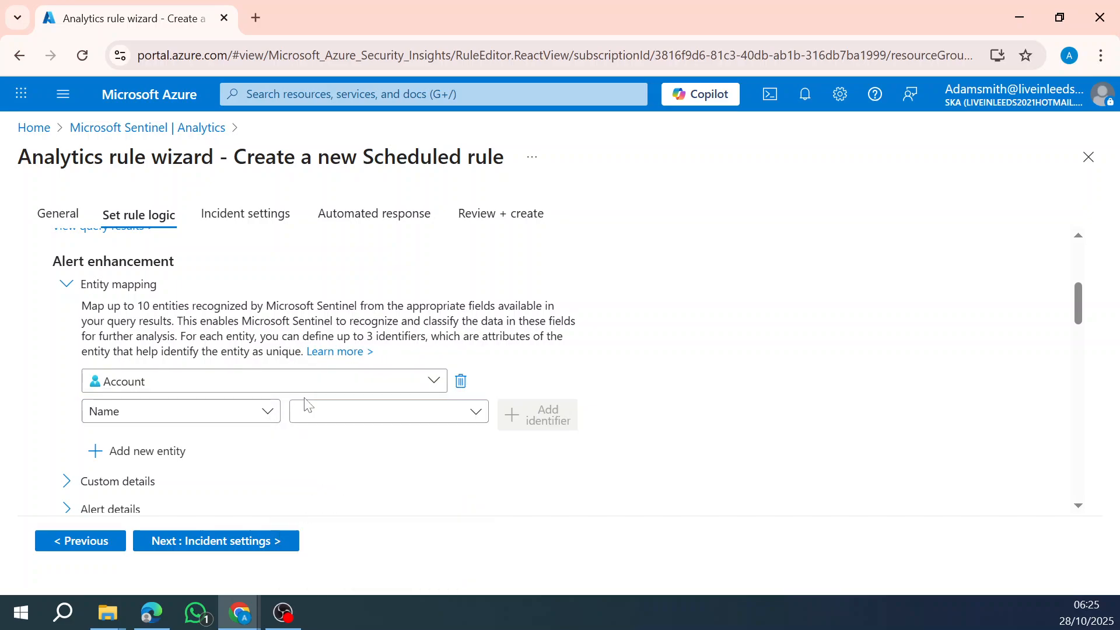
click(398, 420)
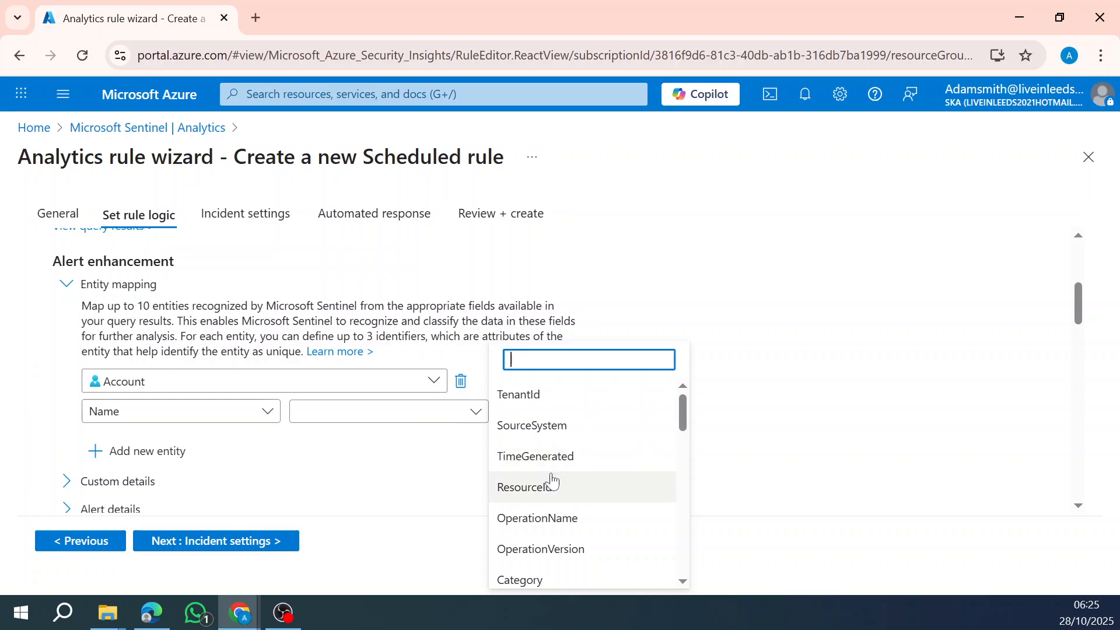
scroll(585, 528, down, 3)
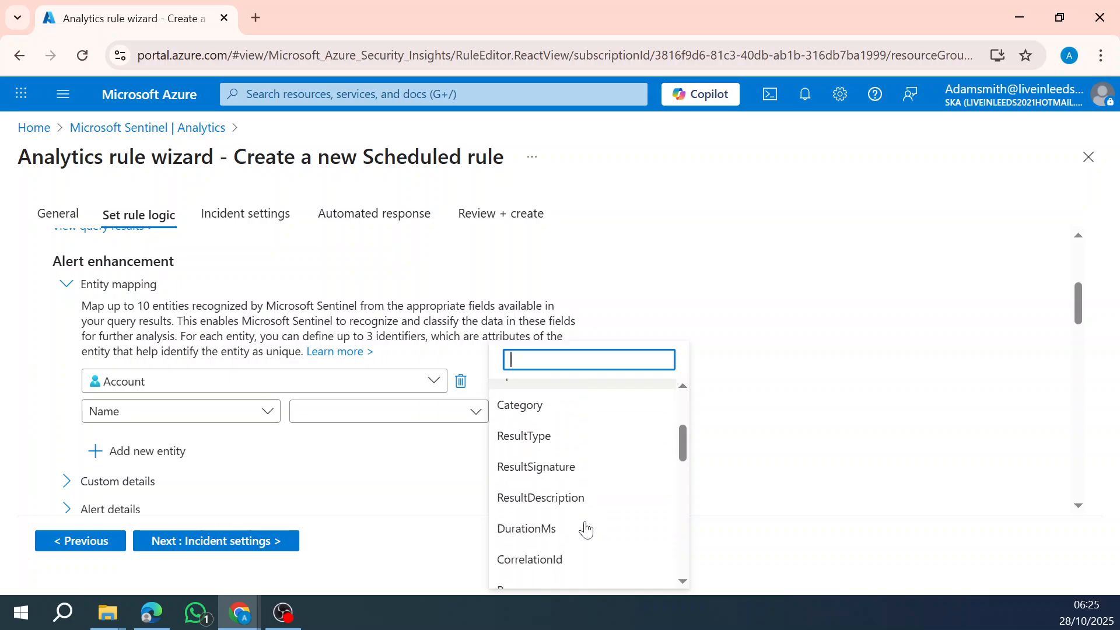
scroll(586, 529, down, 3)
scroll(586, 530, down, 6)
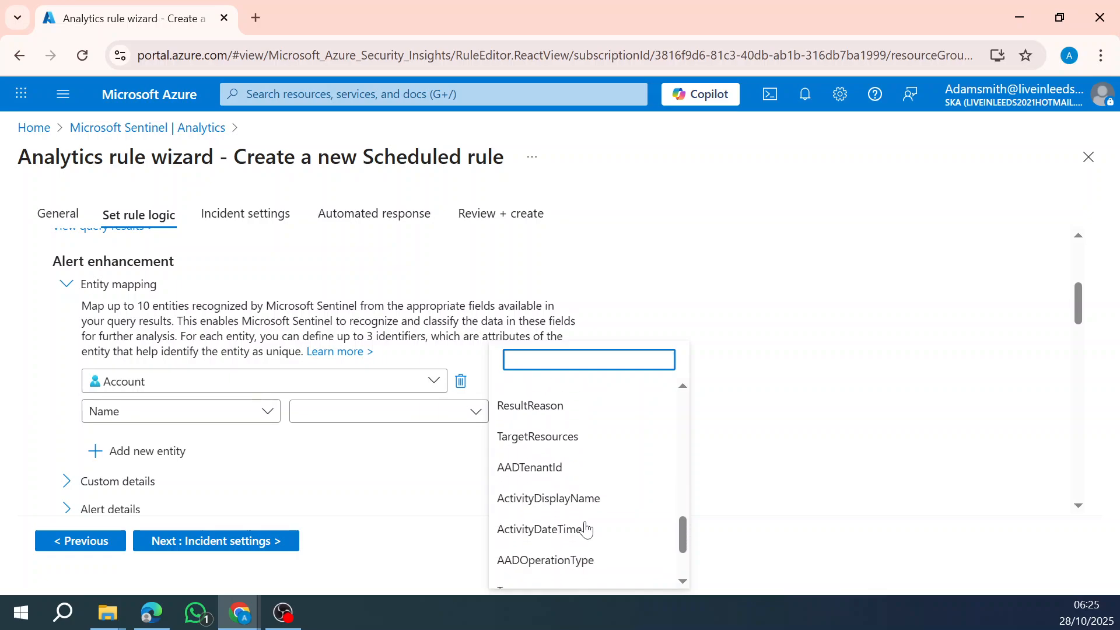
scroll(586, 529, down, 3)
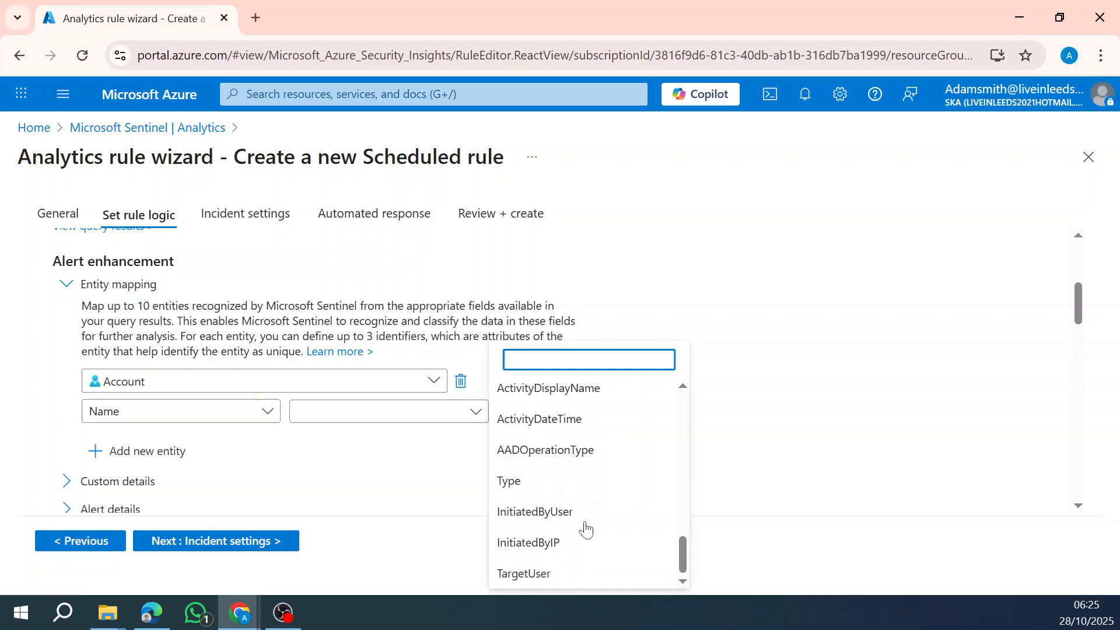
click(590, 516)
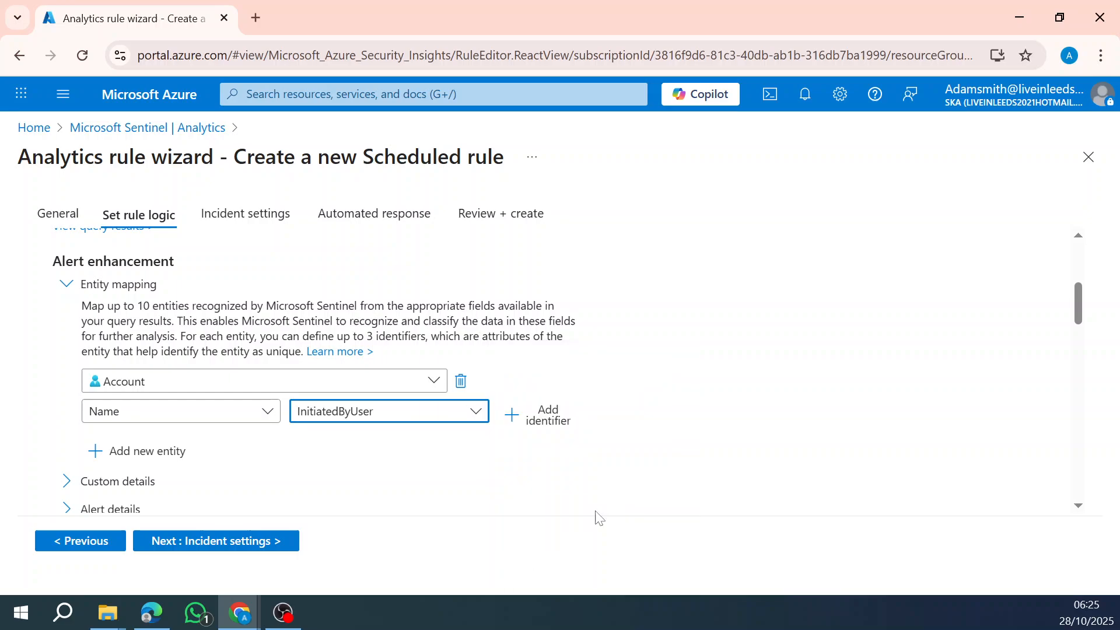
- Add a second Account entity and map its Name identifier to the TargetUser field
click(146, 452)
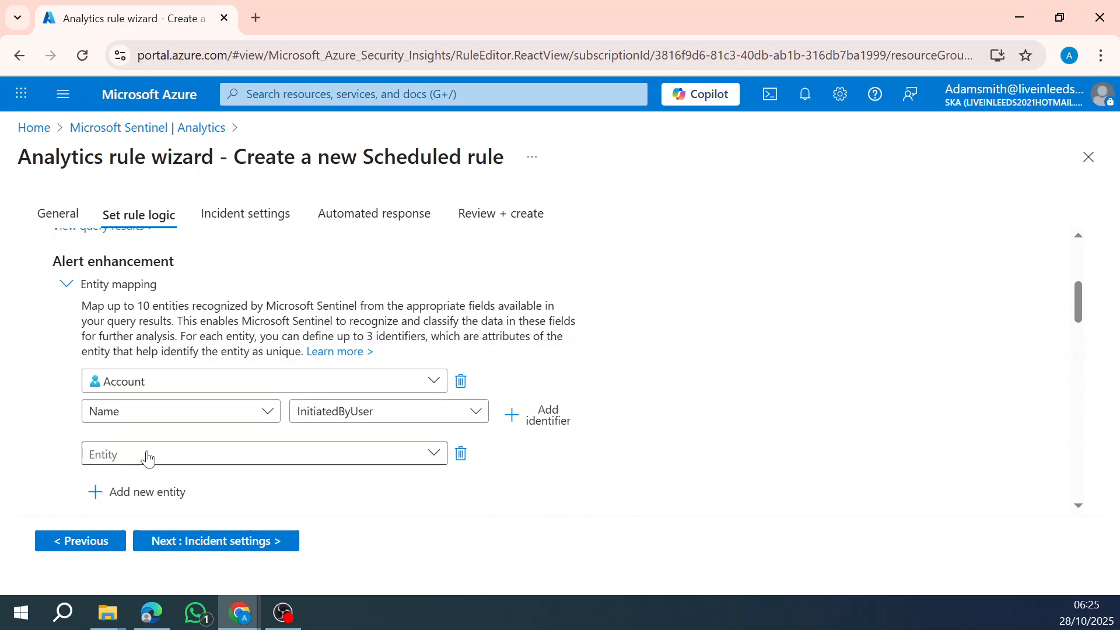
click(147, 459)
click(502, 257)
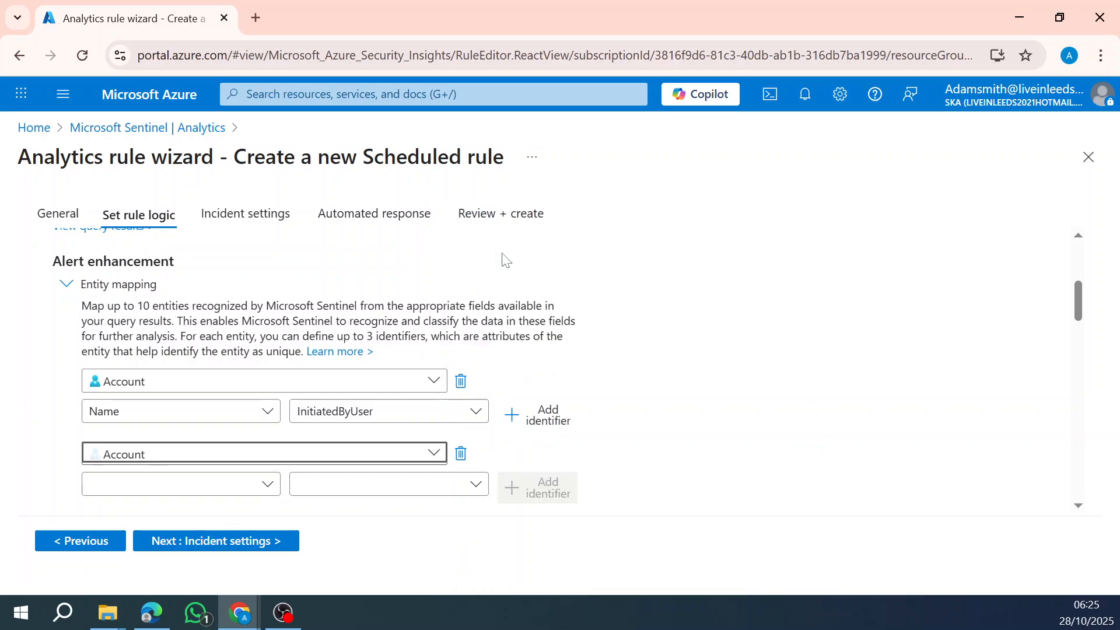
click(266, 491)
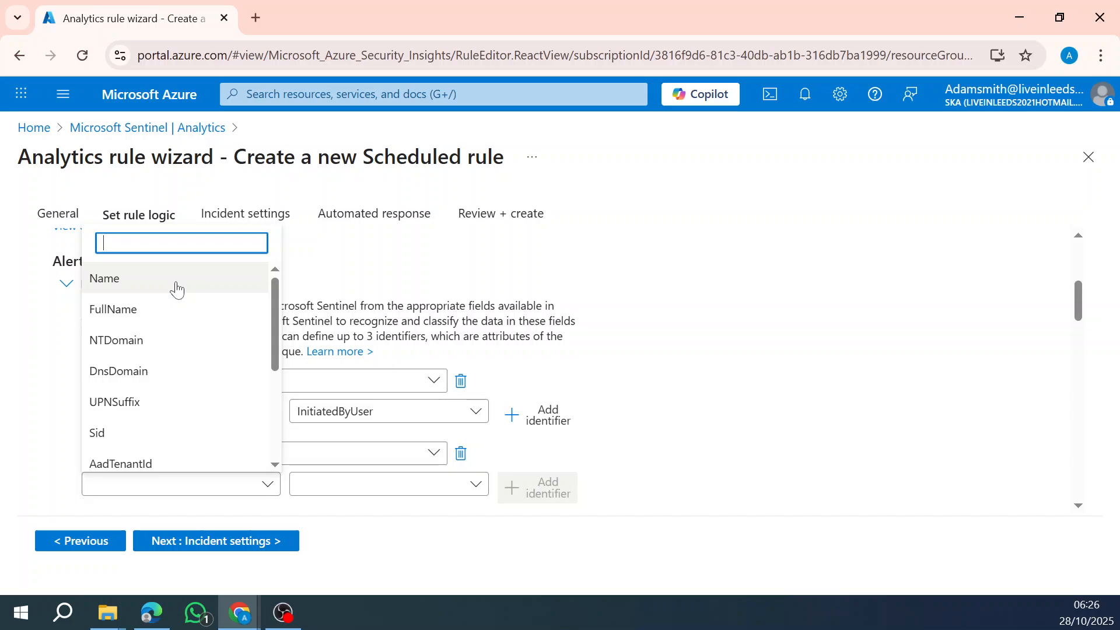
click(176, 279)
click(436, 496)
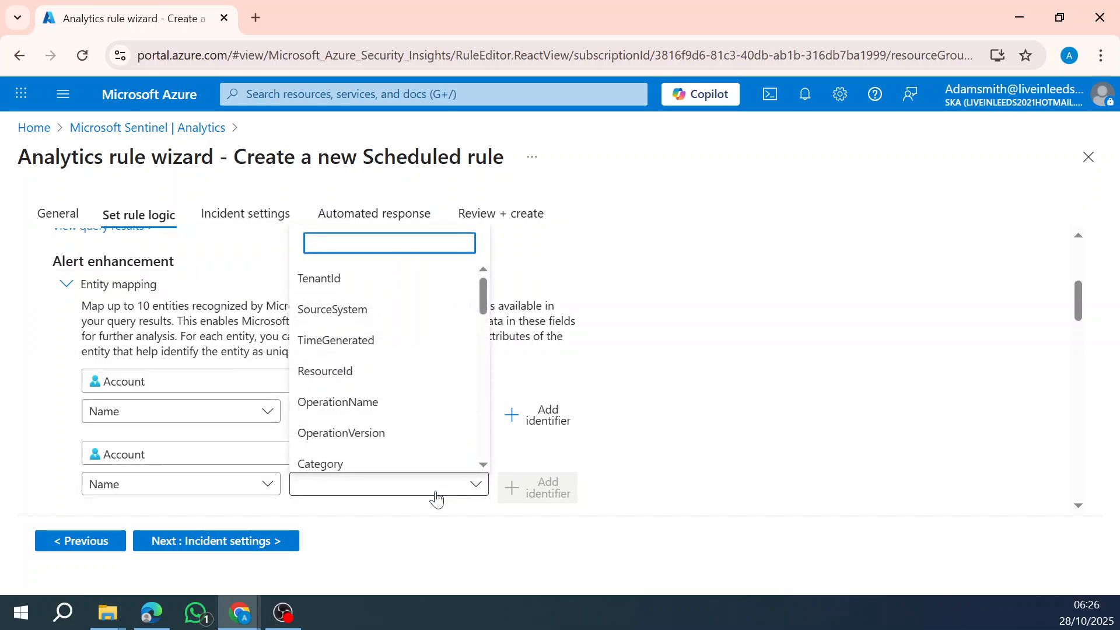
scroll(467, 457, down, 10)
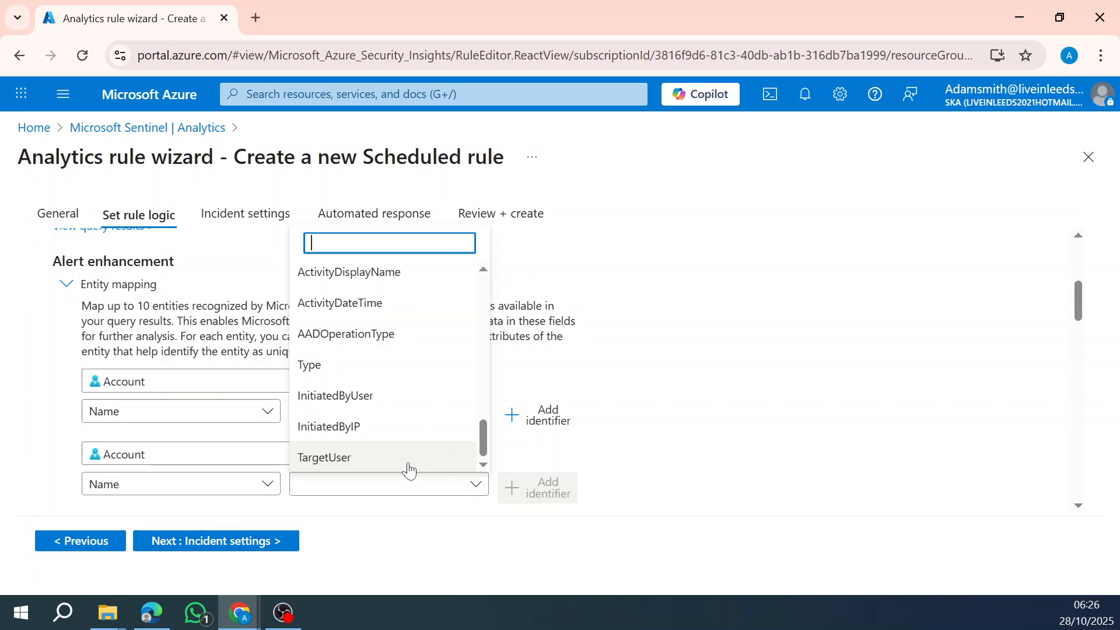
click(410, 468)
- Schedule the query to run every 5 minutes and look up data from the last 5 minutes
scroll(618, 408, down, 4)
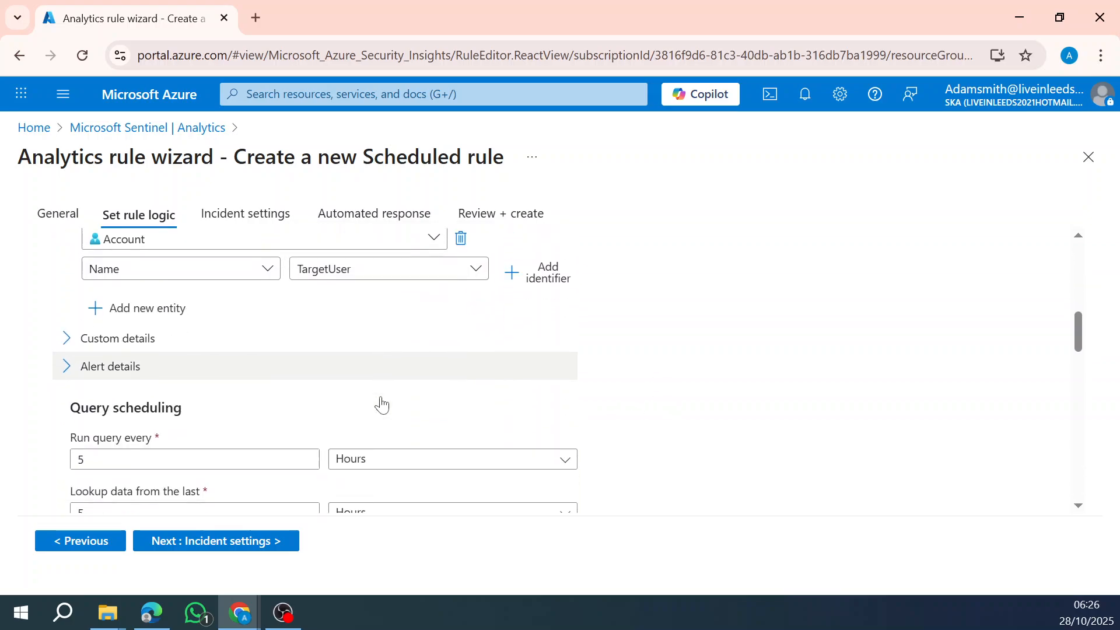
scroll(382, 404, down, 2)
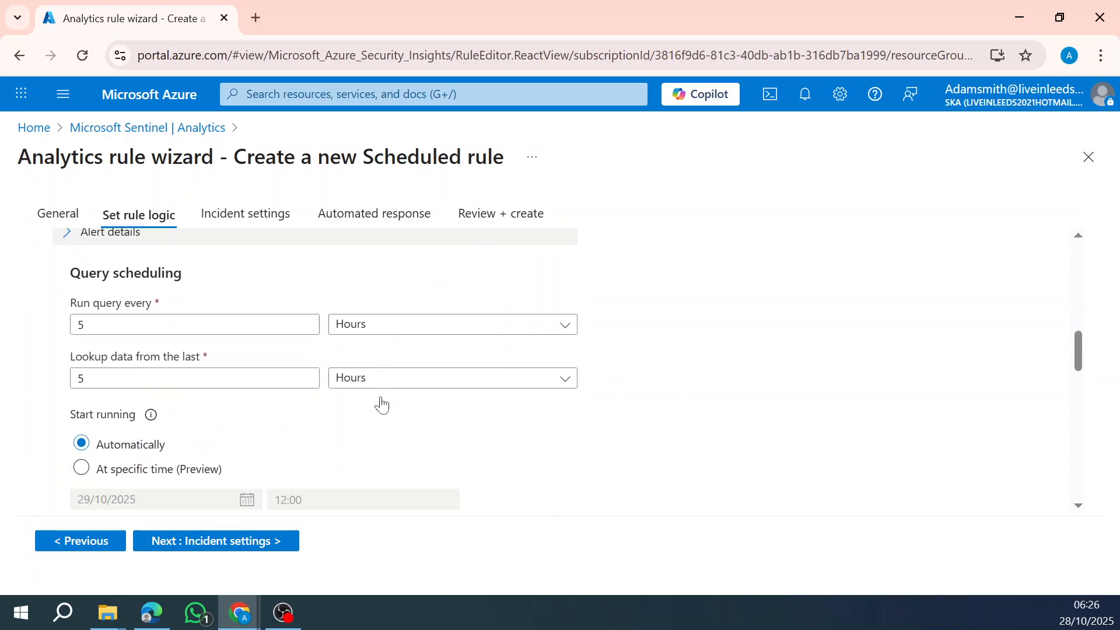
click(511, 329)
click(475, 350)
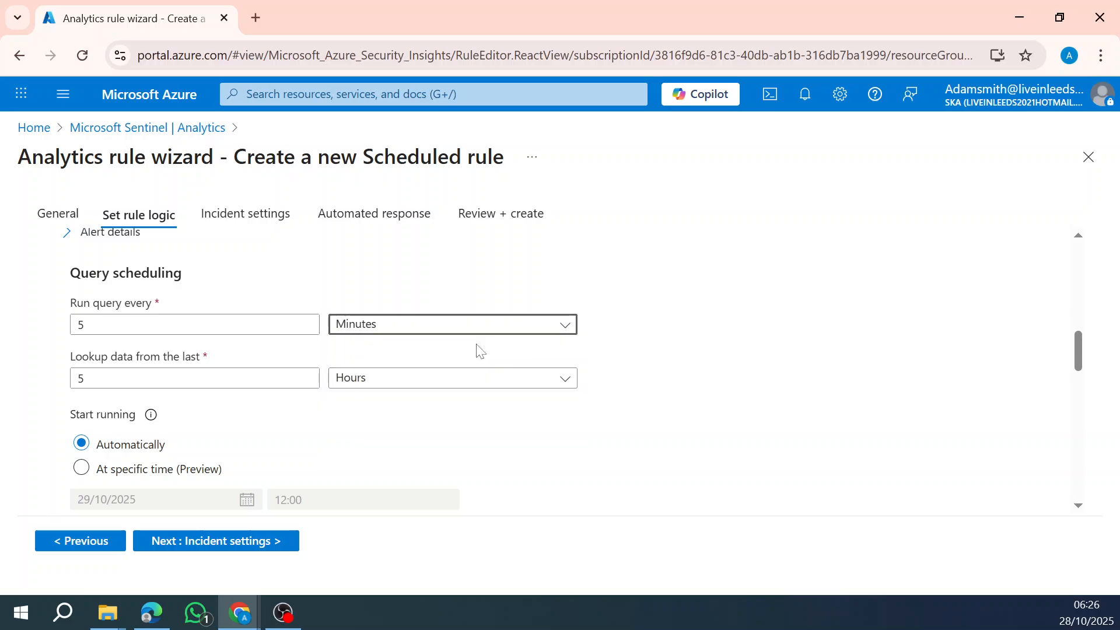
click(478, 382)
click(449, 408)
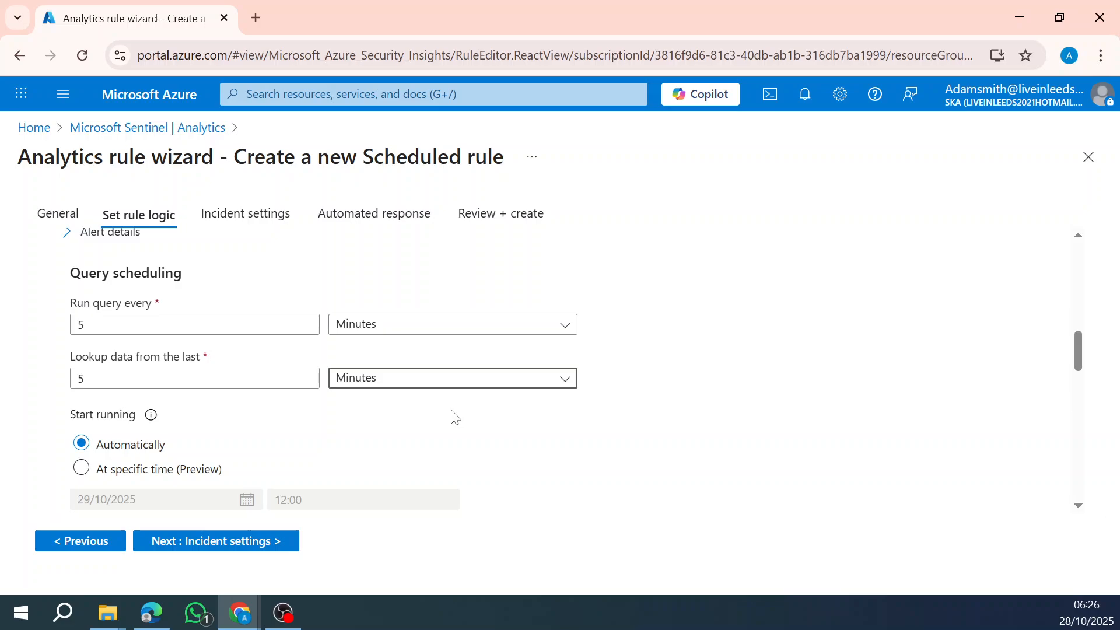
- Keep the default alert threshold, event grouping and incident settings, and proceed to the automated response settings
scroll(455, 417, down, 3)
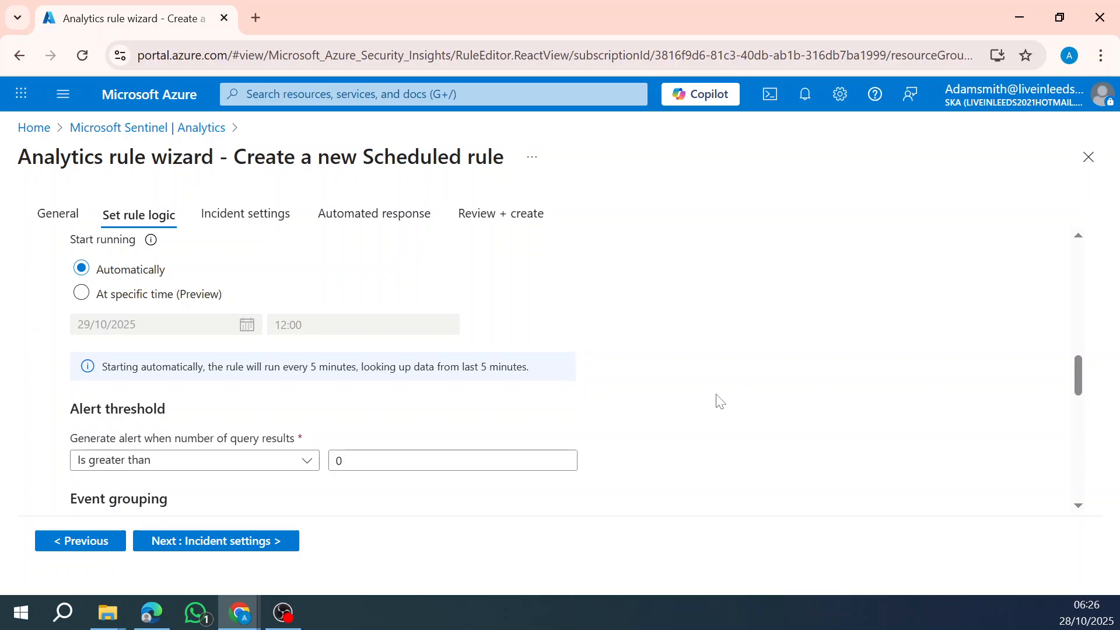
scroll(697, 405, down, 3)
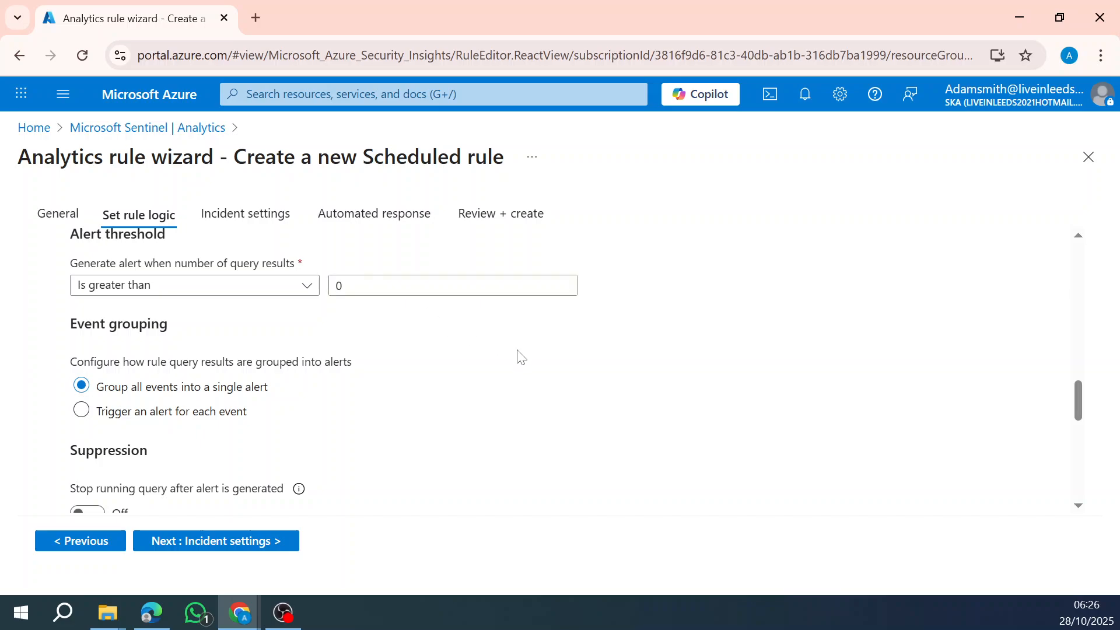
scroll(371, 341, down, 8)
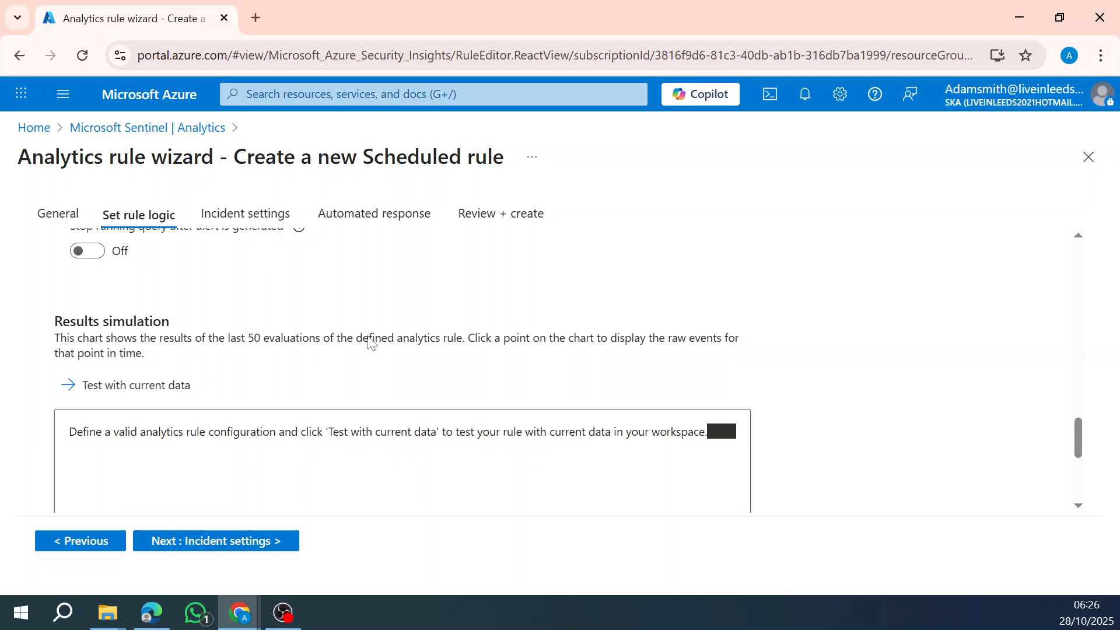
click(187, 554)
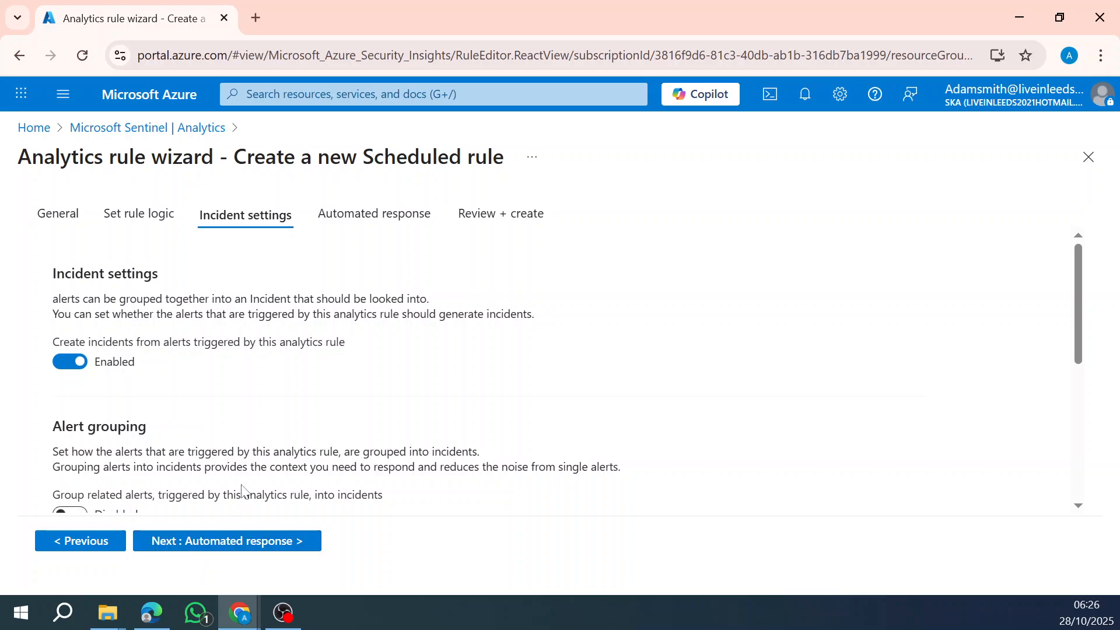
scroll(243, 488, down, 5)
click(226, 554)
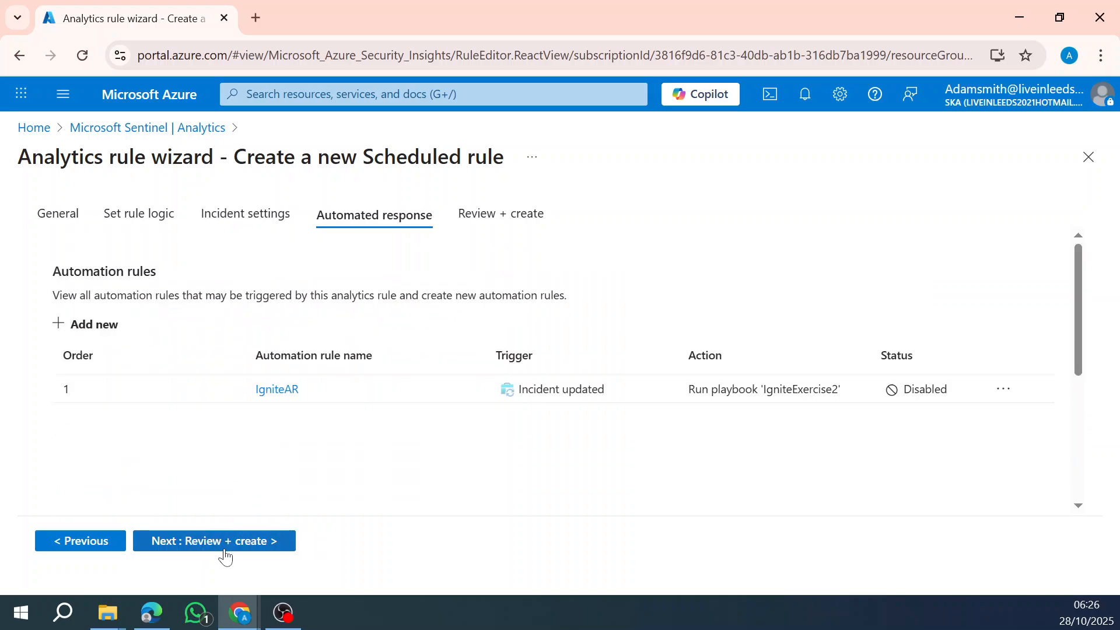
- Proceed to the final review, save the analytics rule, and return to the Azure home page
click(252, 543)
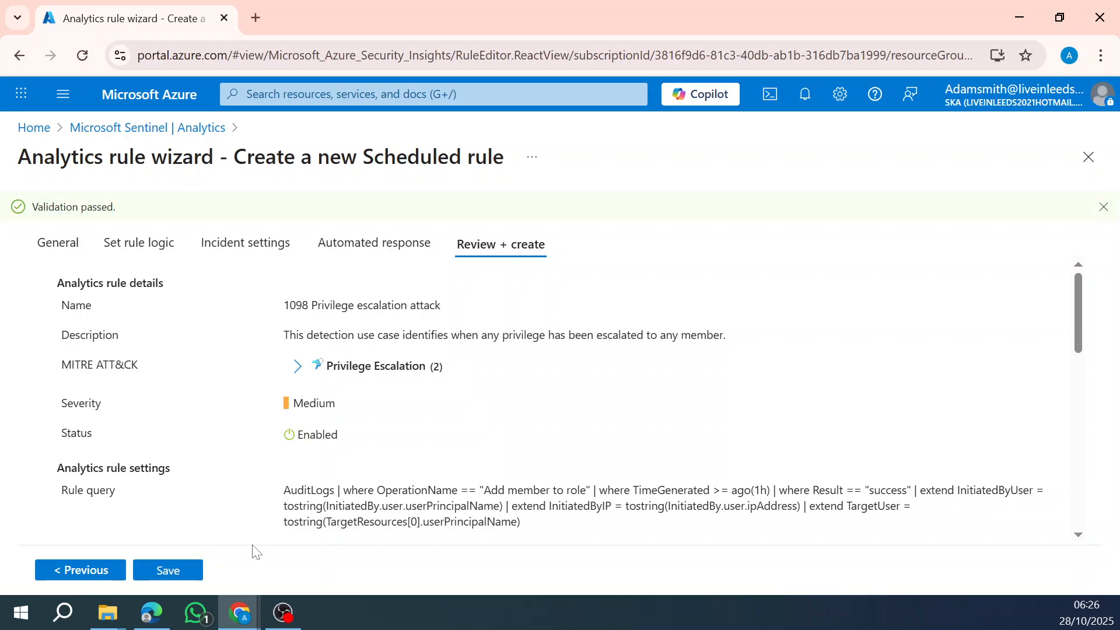
click(175, 580)
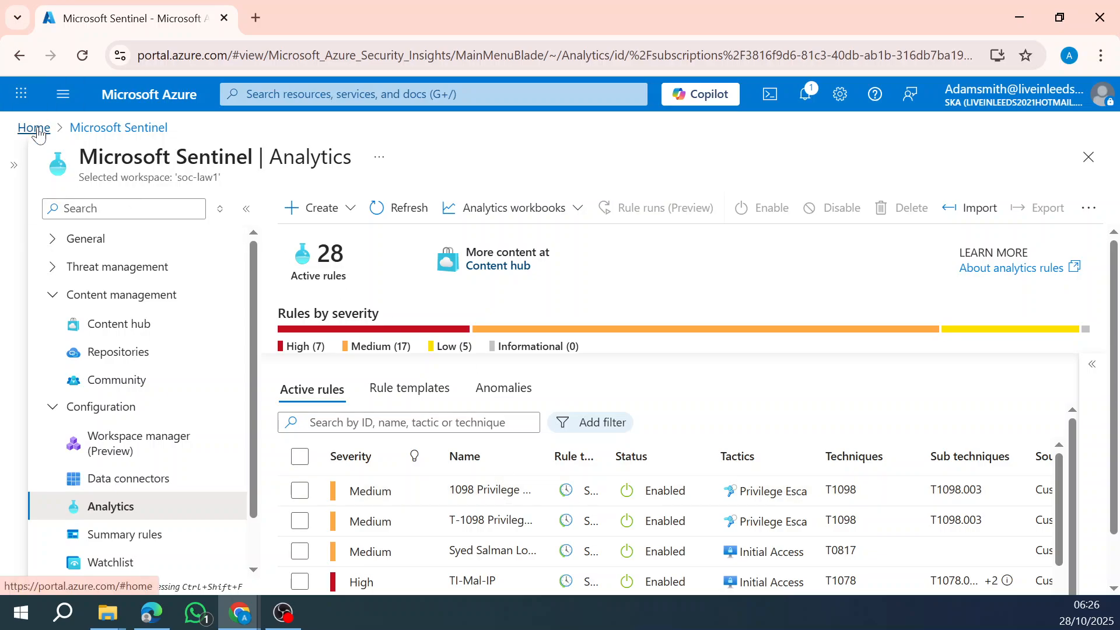
click(34, 127)
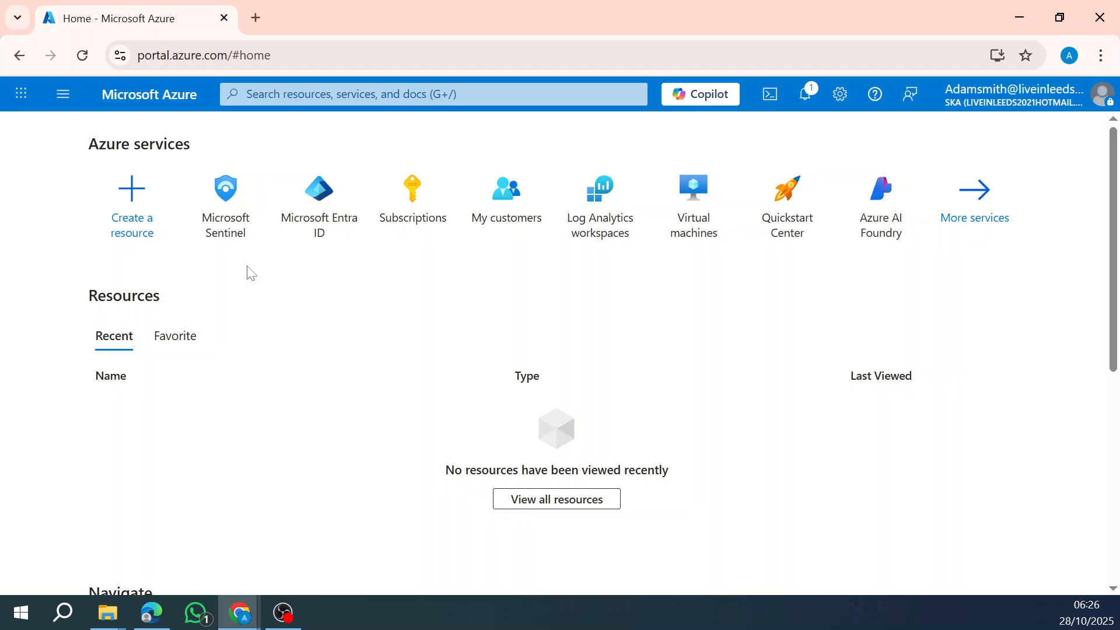
- Open the assigned roles of the last member in the Microsoft Entra ID user list
mouse_move(231, 215)
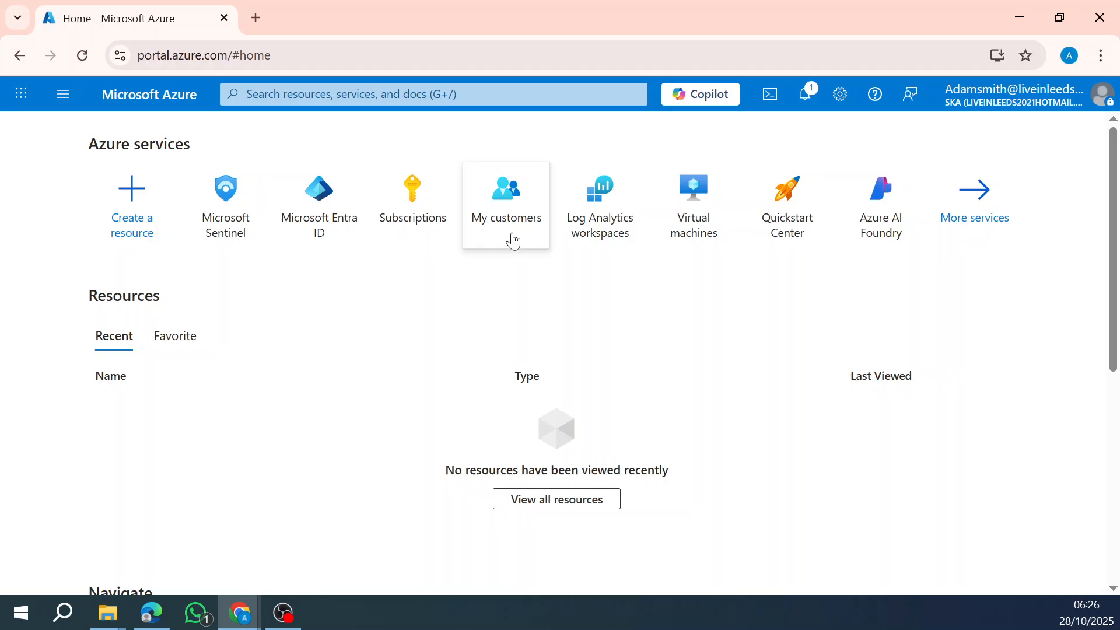
mouse_move(332, 219)
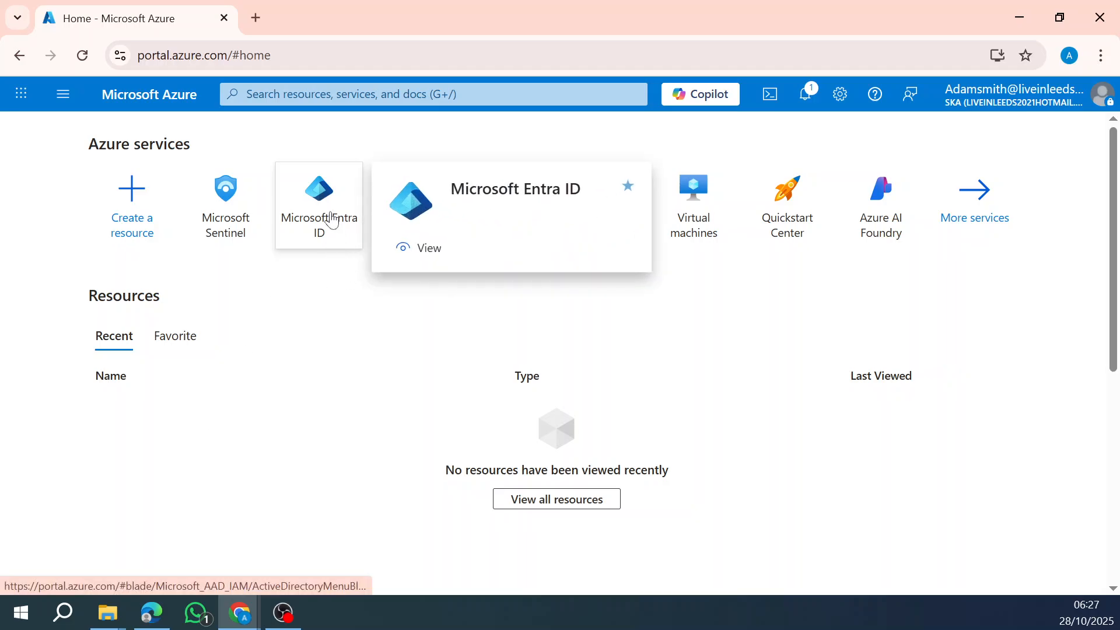
click(332, 220)
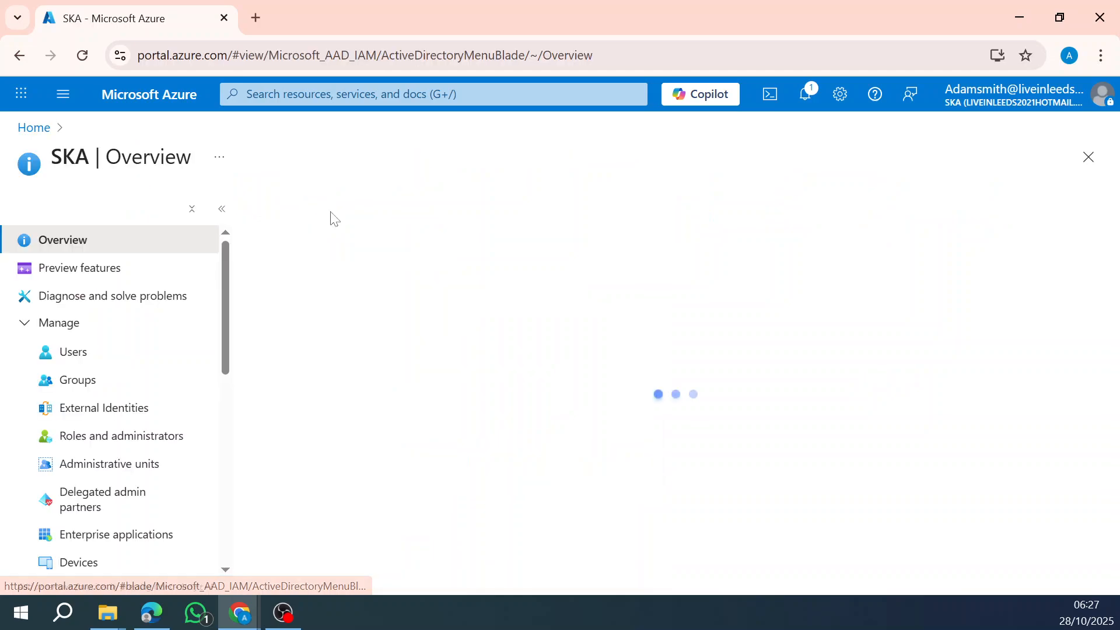
click(109, 357)
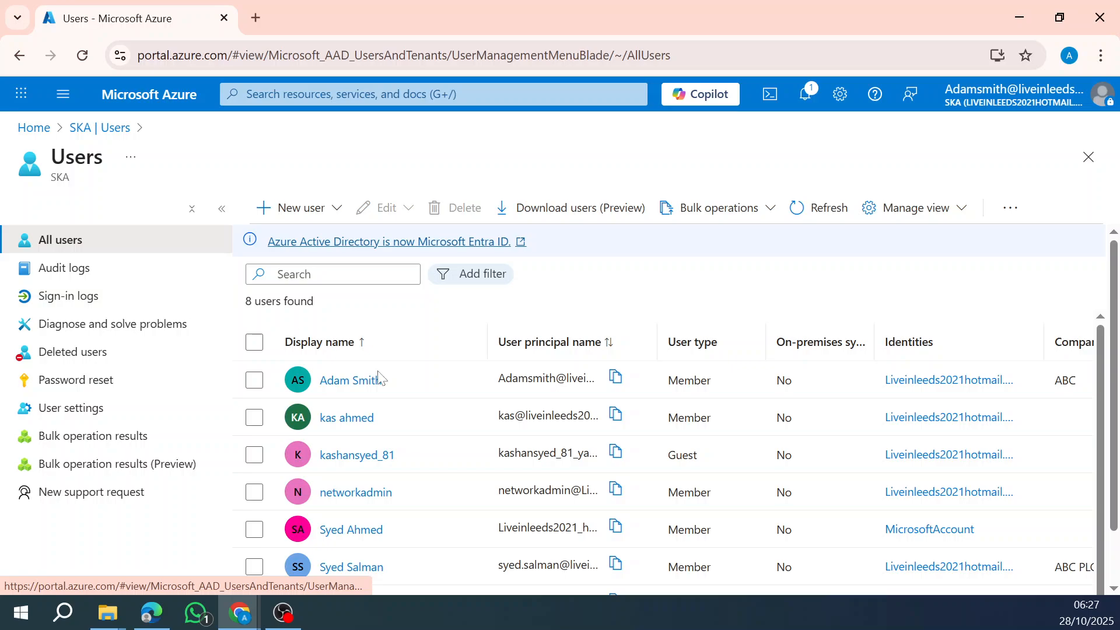
scroll(350, 391, down, 1)
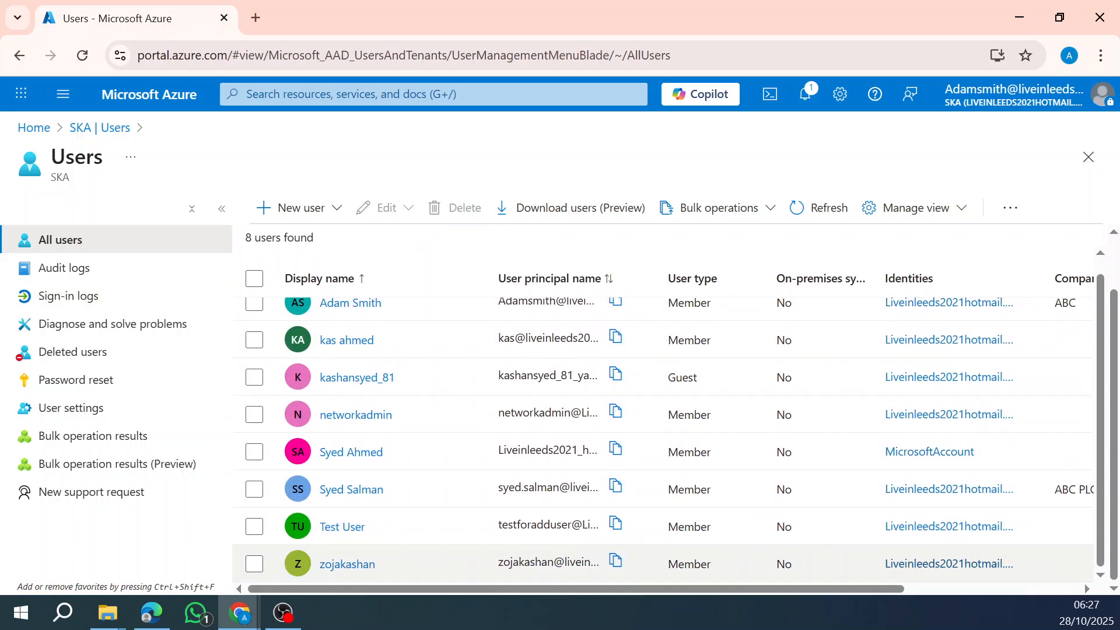
click(344, 566)
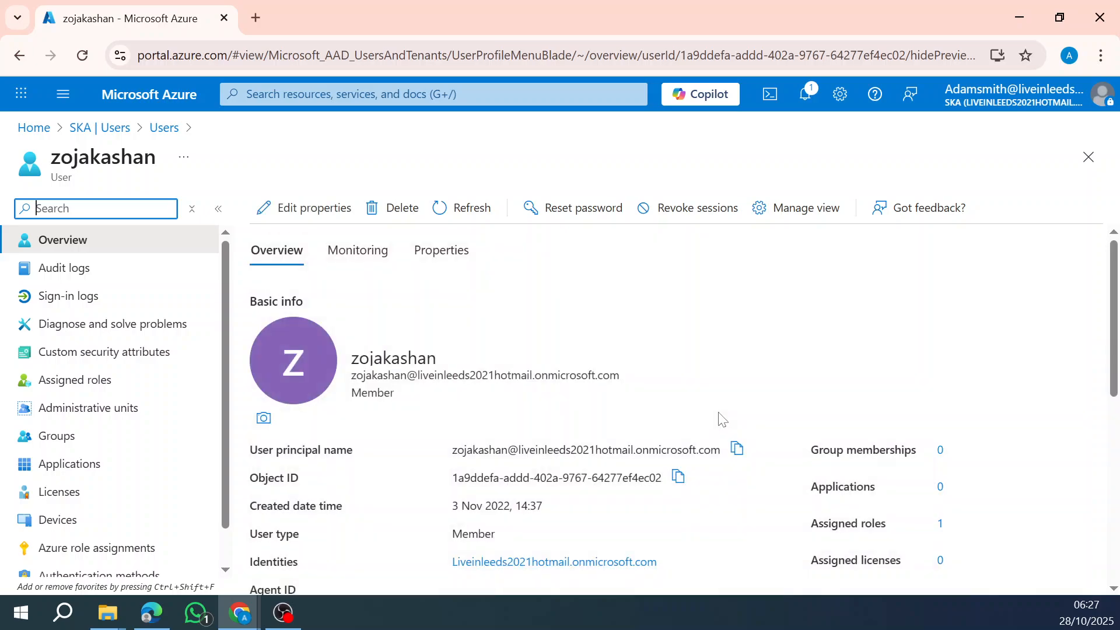
click(938, 525)
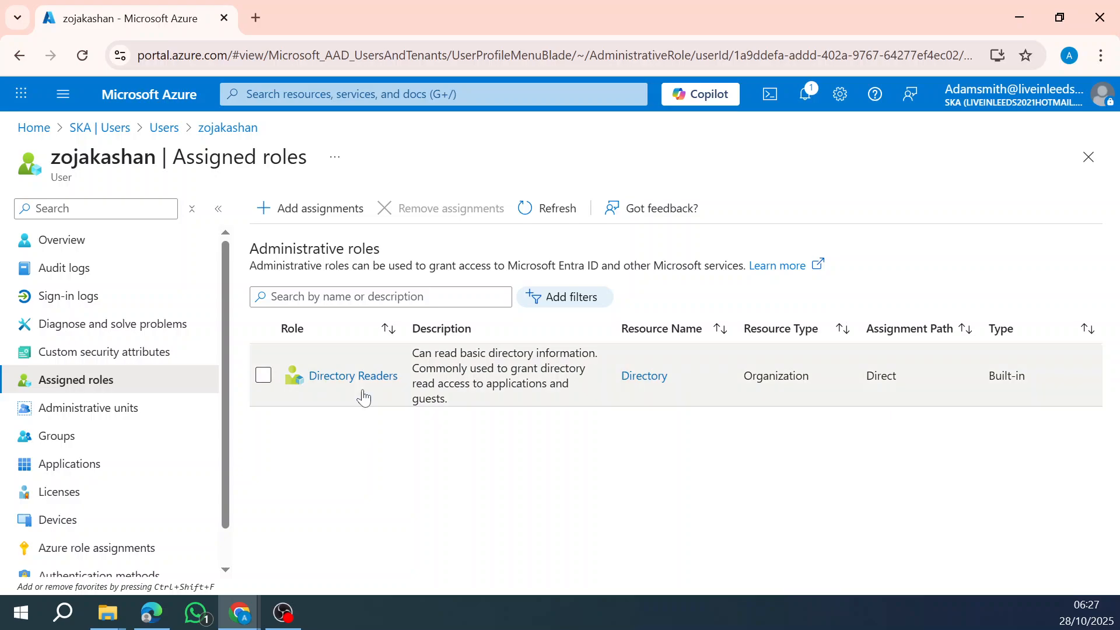
- Assign the Security Administrator directory role to this user, reload the assigned roles and widen the Role column
click(320, 221)
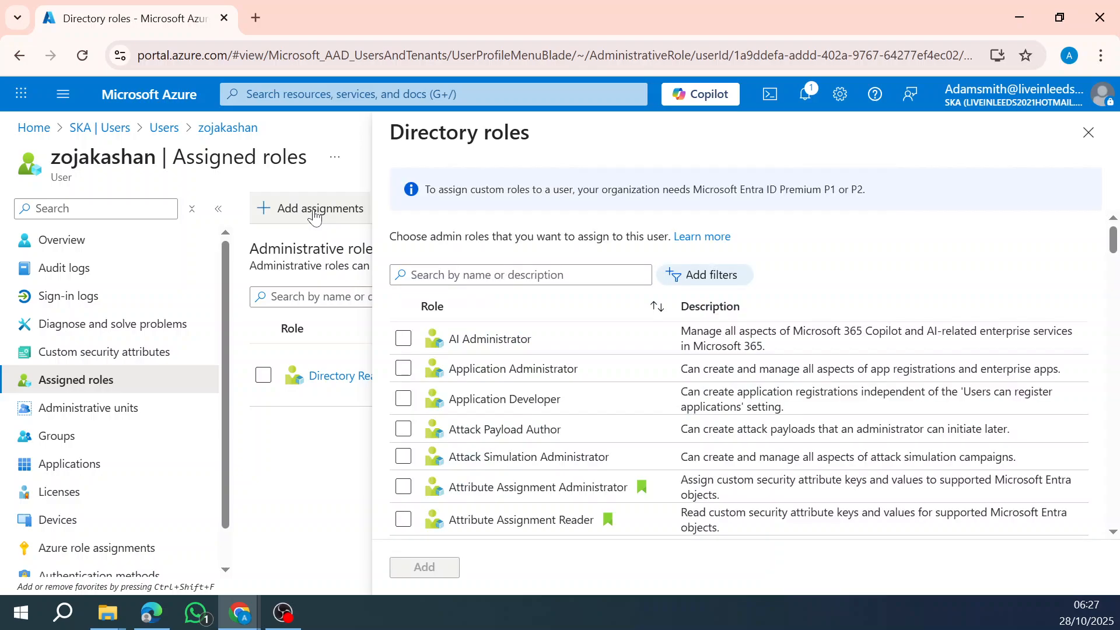
click(550, 275)
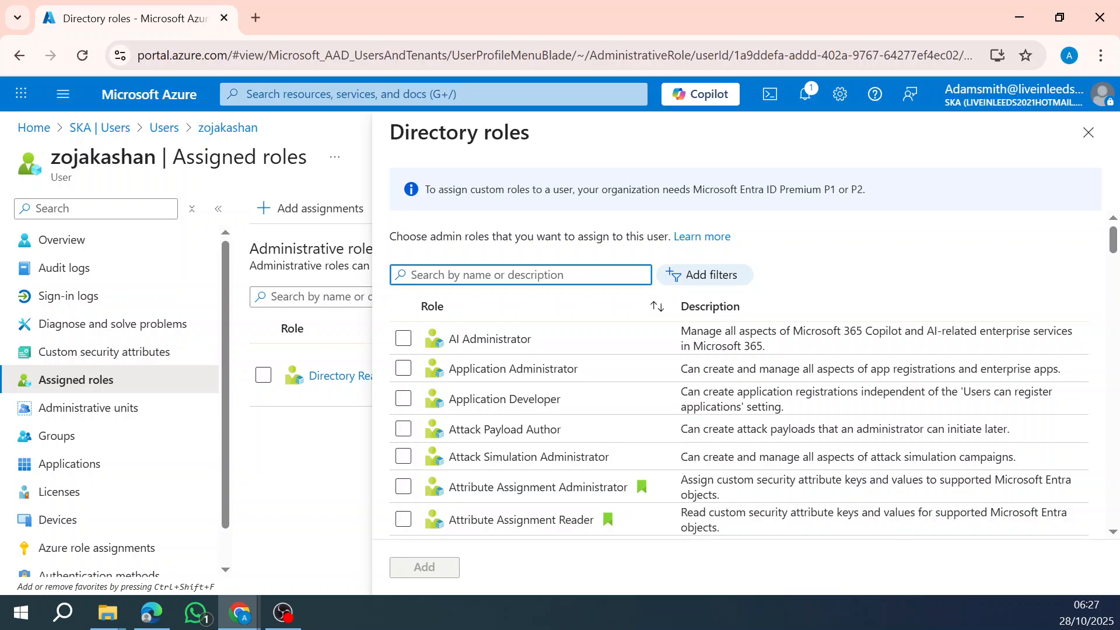
text(Security )
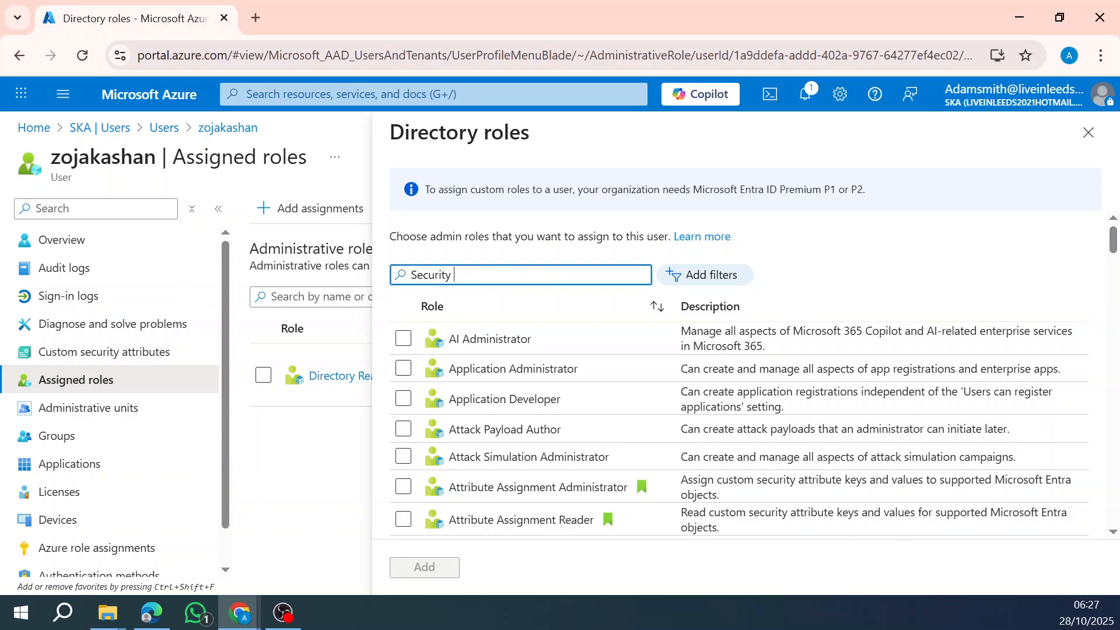
text(Radmin)
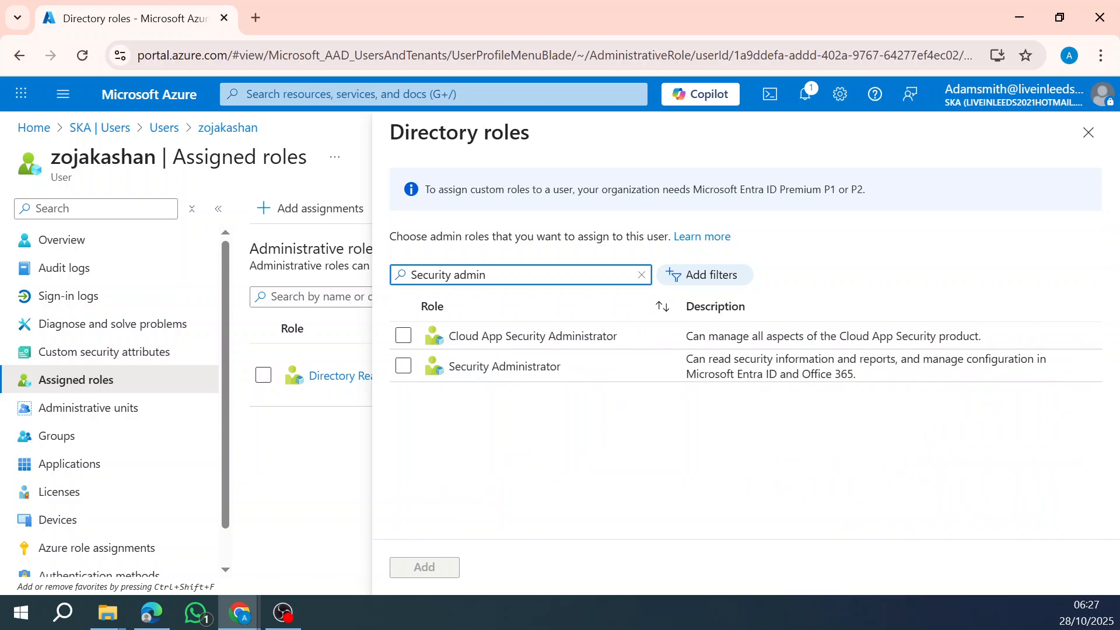
click(403, 373)
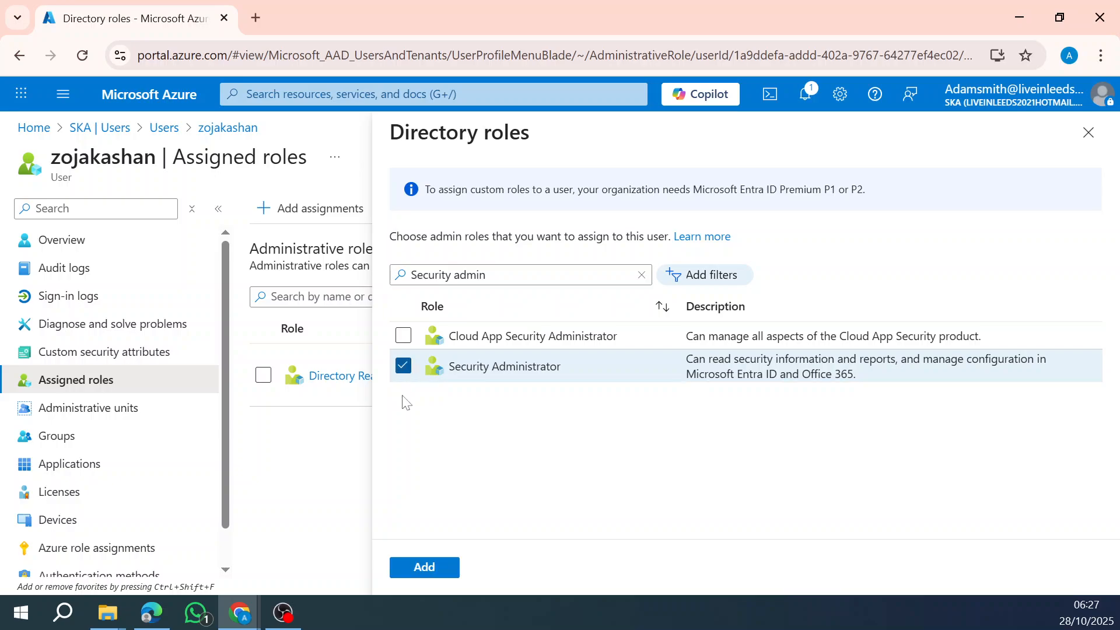
click(425, 569)
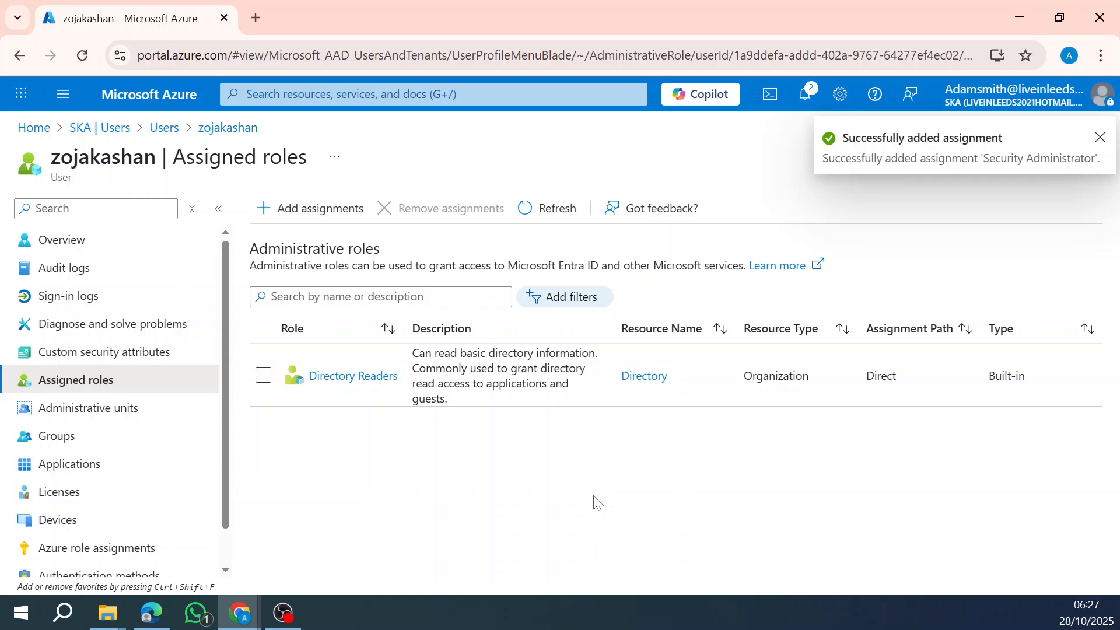
click(82, 56)
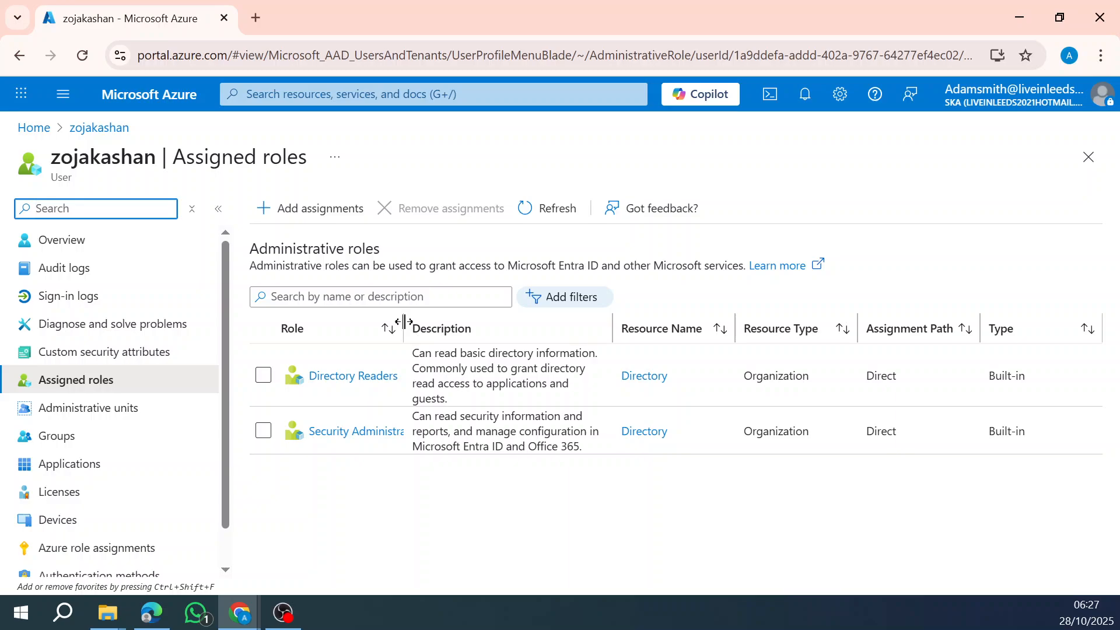
drag(404, 322, 473, 322)
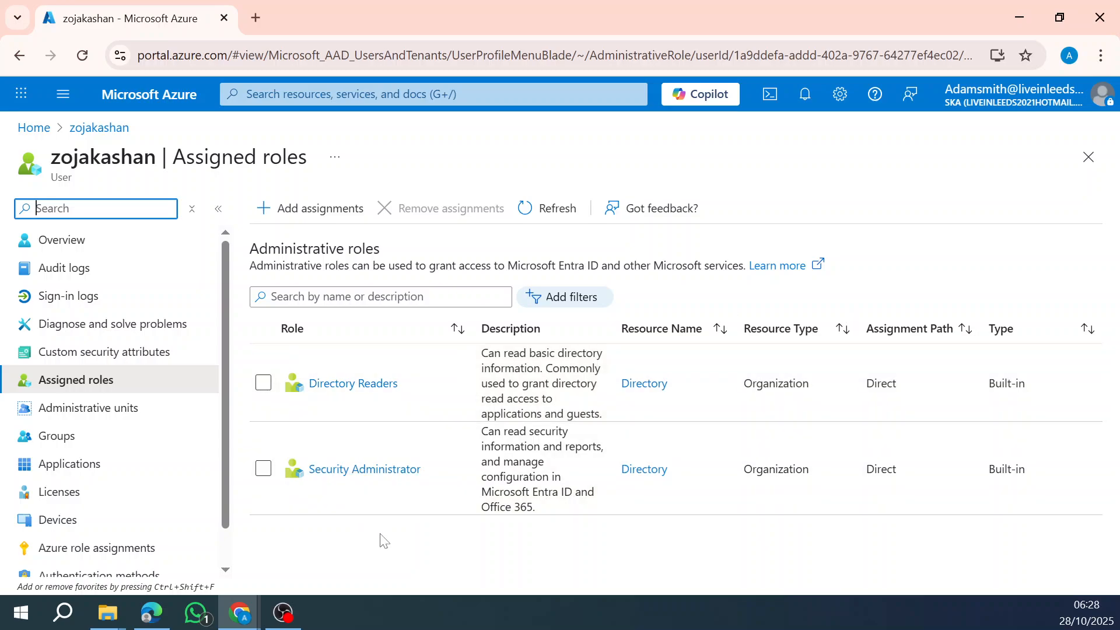
- Open the incidents of the SOC-LAW1 workspace in Microsoft Sentinel, collapsing the workspace list and the incident details pane
click(34, 127)
click(314, 218)
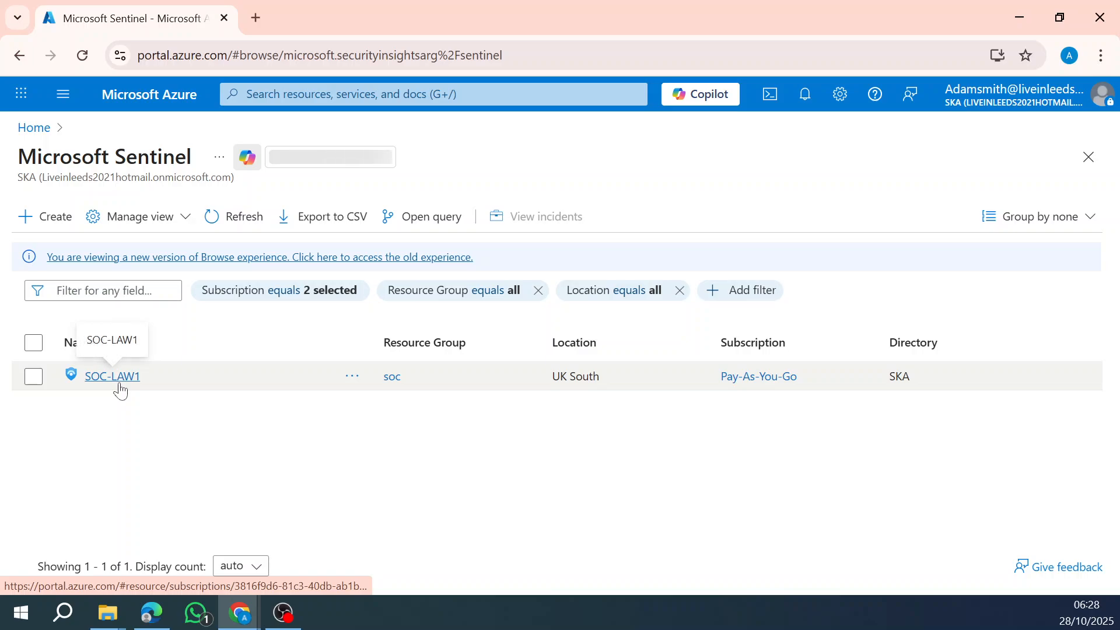
click(117, 378)
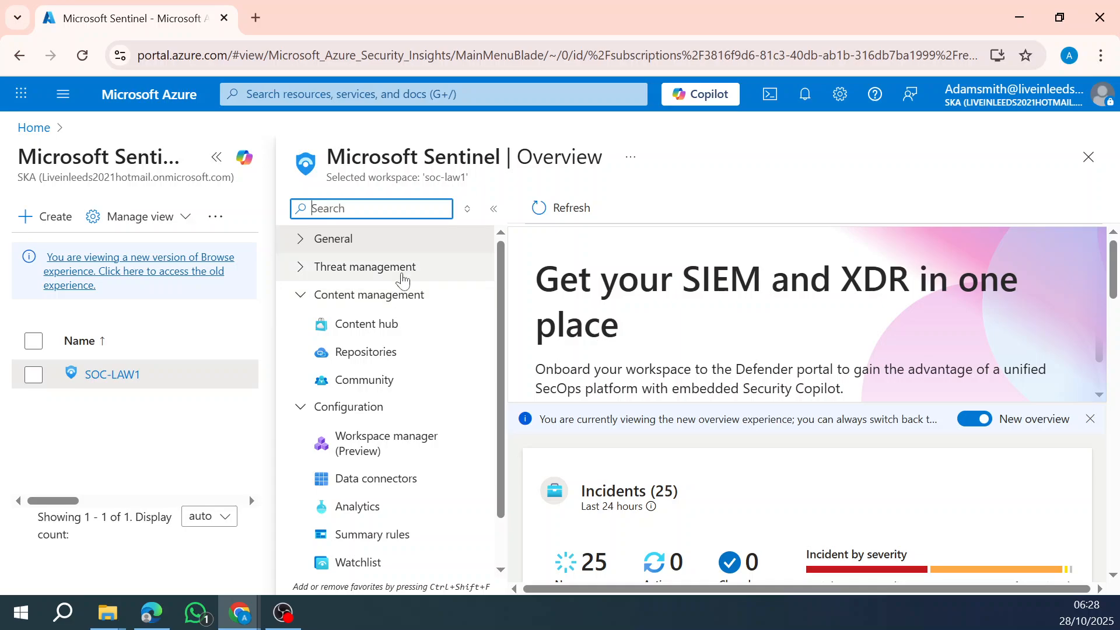
click(398, 267)
click(387, 295)
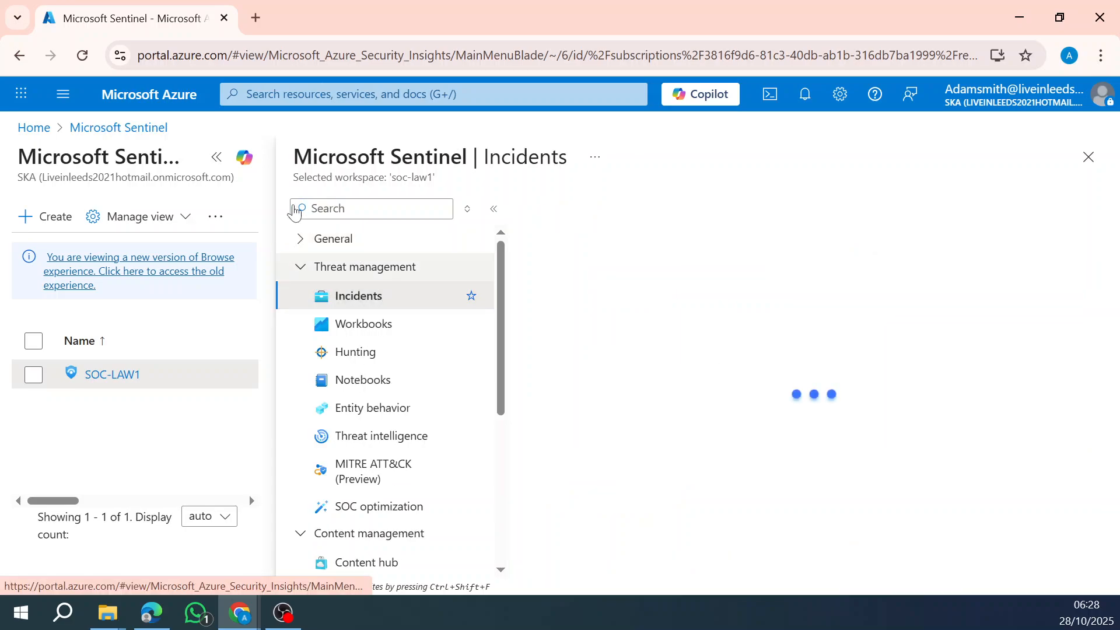
click(219, 159)
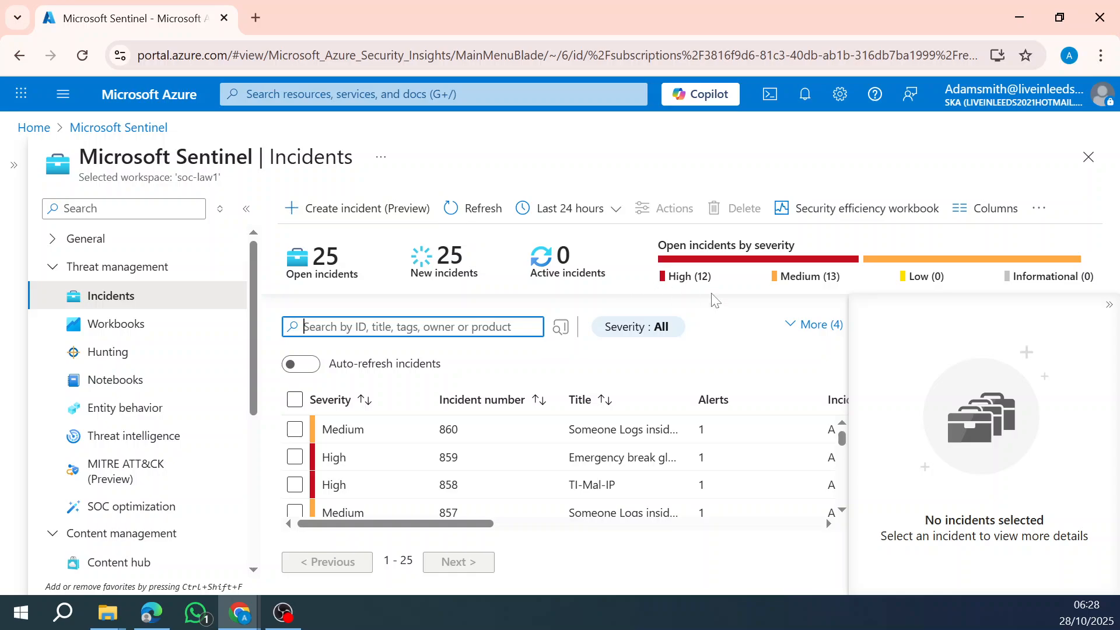
click(1108, 304)
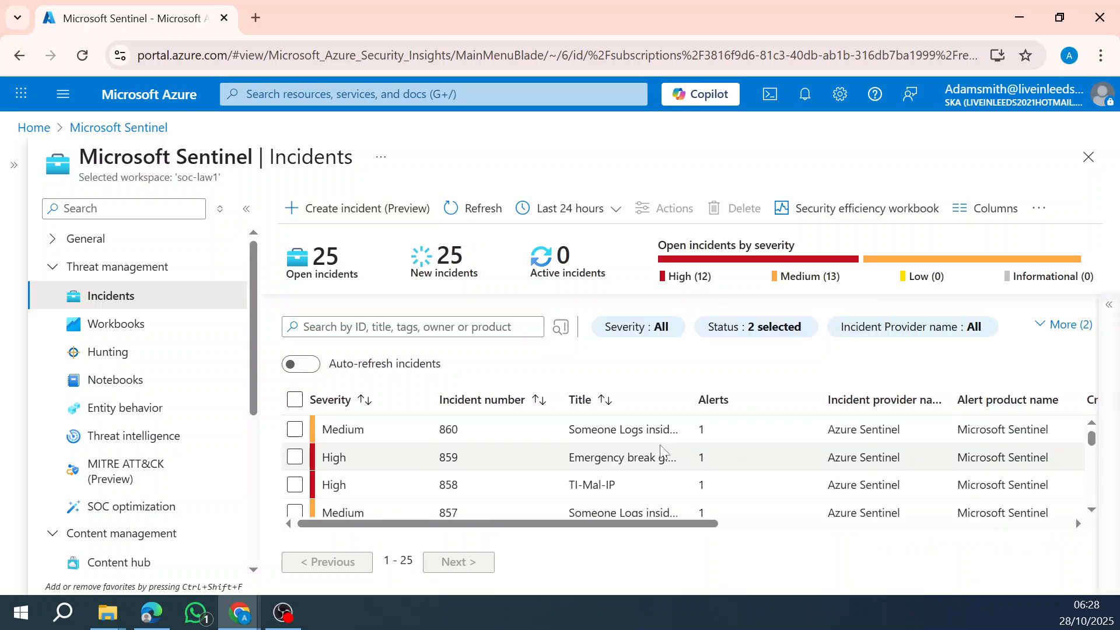
- Set the incident status filter to include New, Active and Closed incidents
click(753, 330)
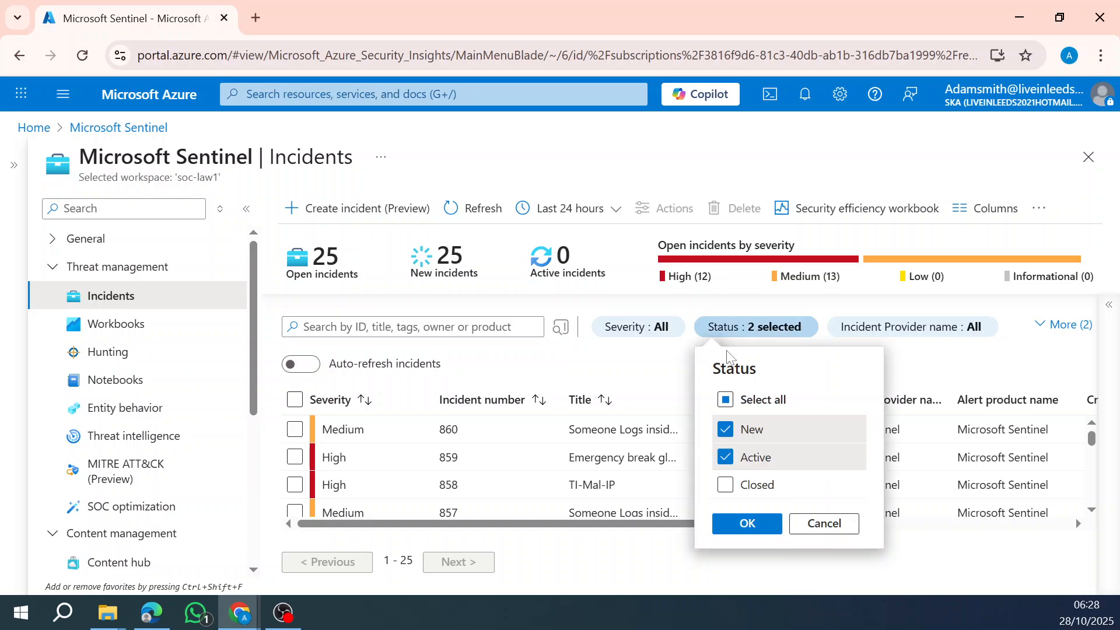
click(724, 401)
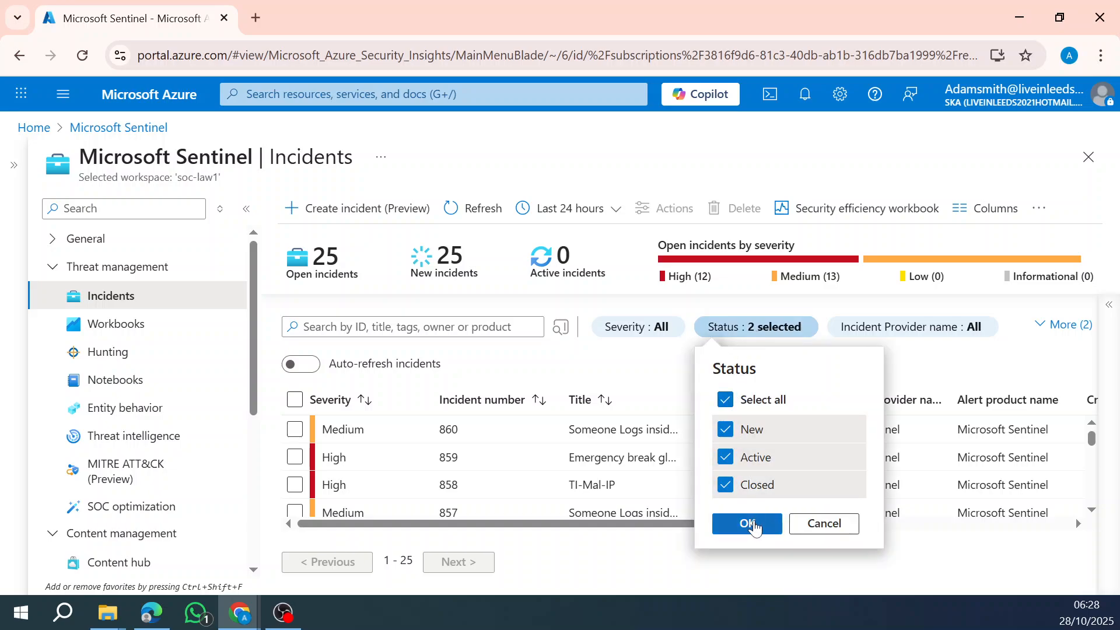
click(746, 523)
- Look through the incident list, examine the details of T-1098 Privilege escalation attack incident 811, and collapse its details
scroll(754, 482, down, 3)
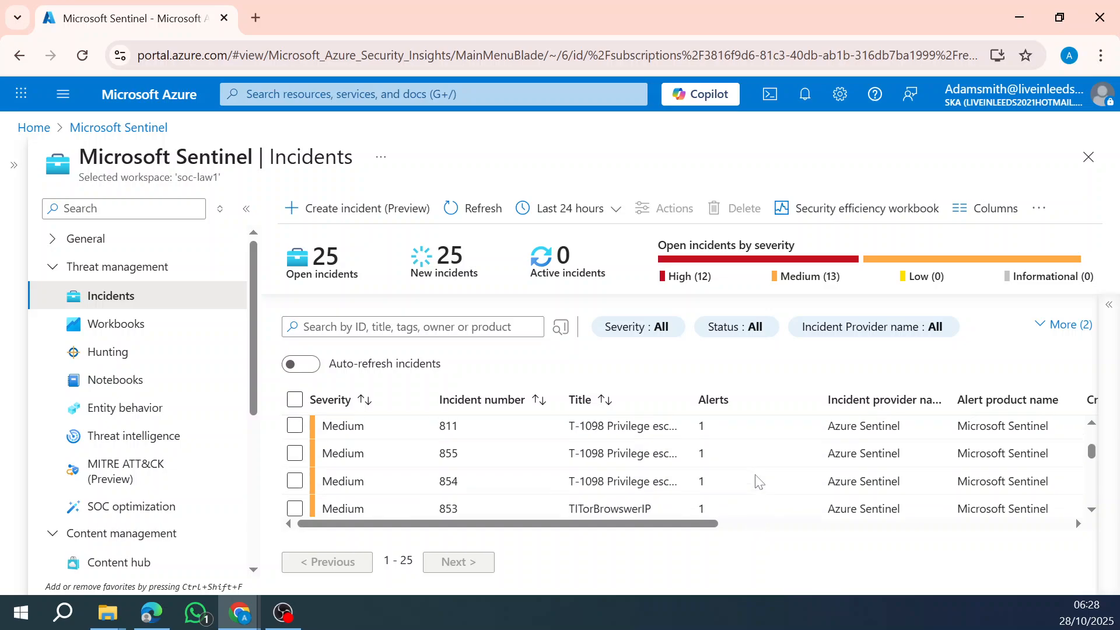
scroll(756, 480, up, 3)
scroll(756, 480, down, 2)
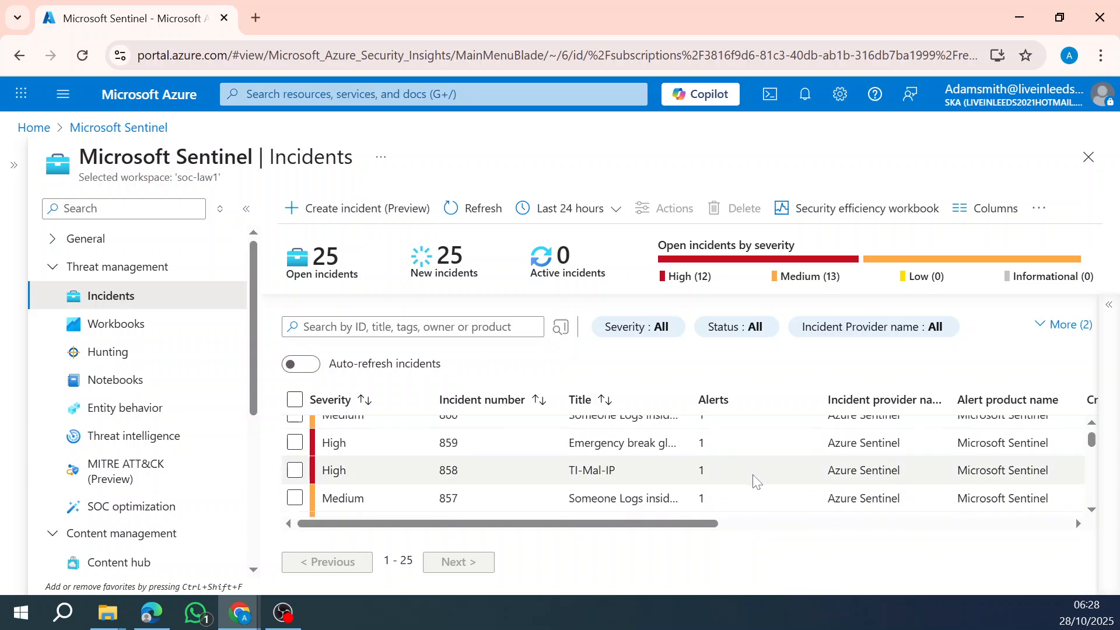
click(662, 482)
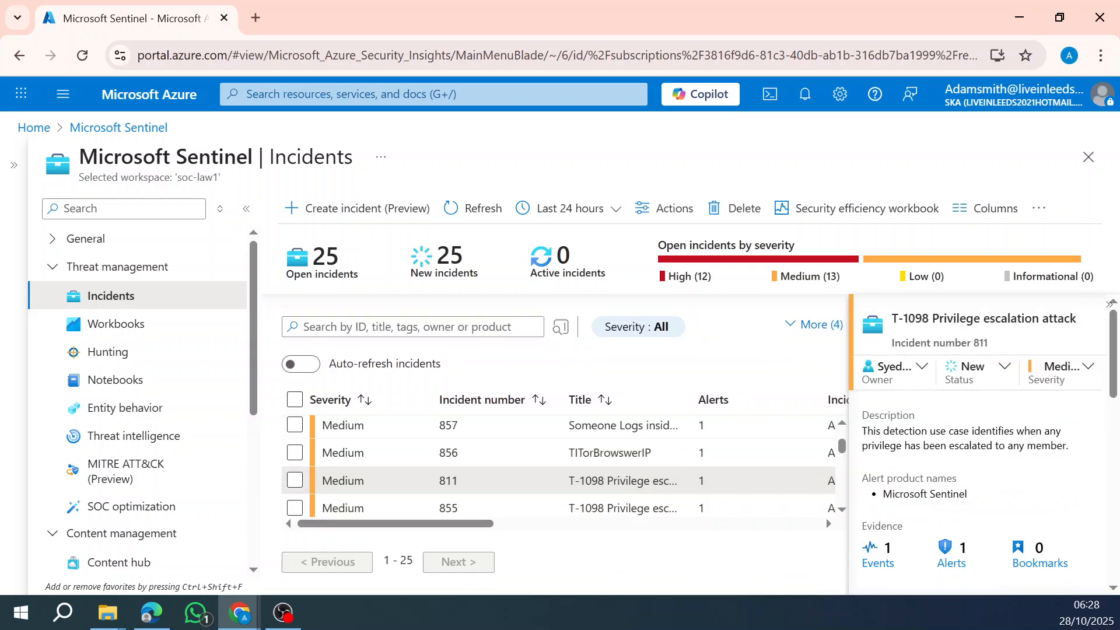
scroll(987, 476, down, 3)
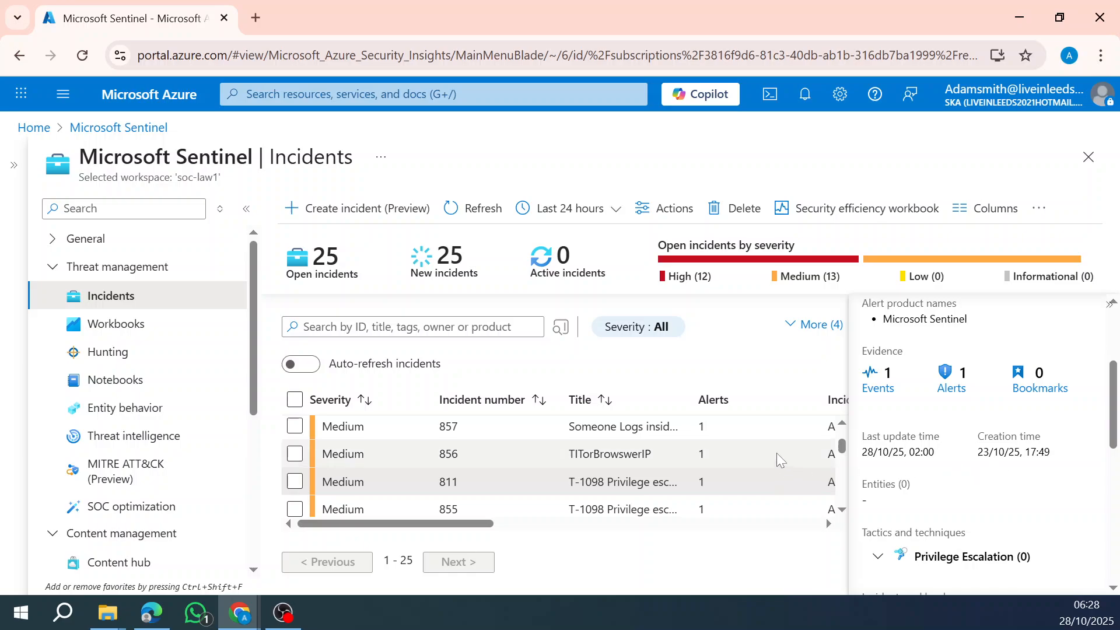
scroll(759, 452, up, 3)
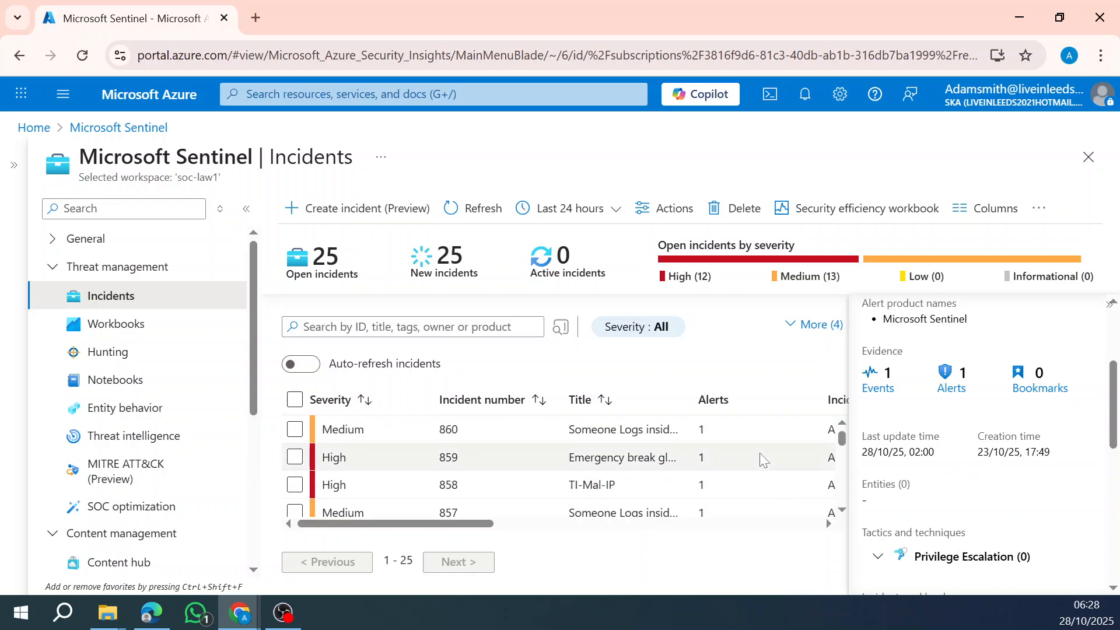
click(1109, 306)
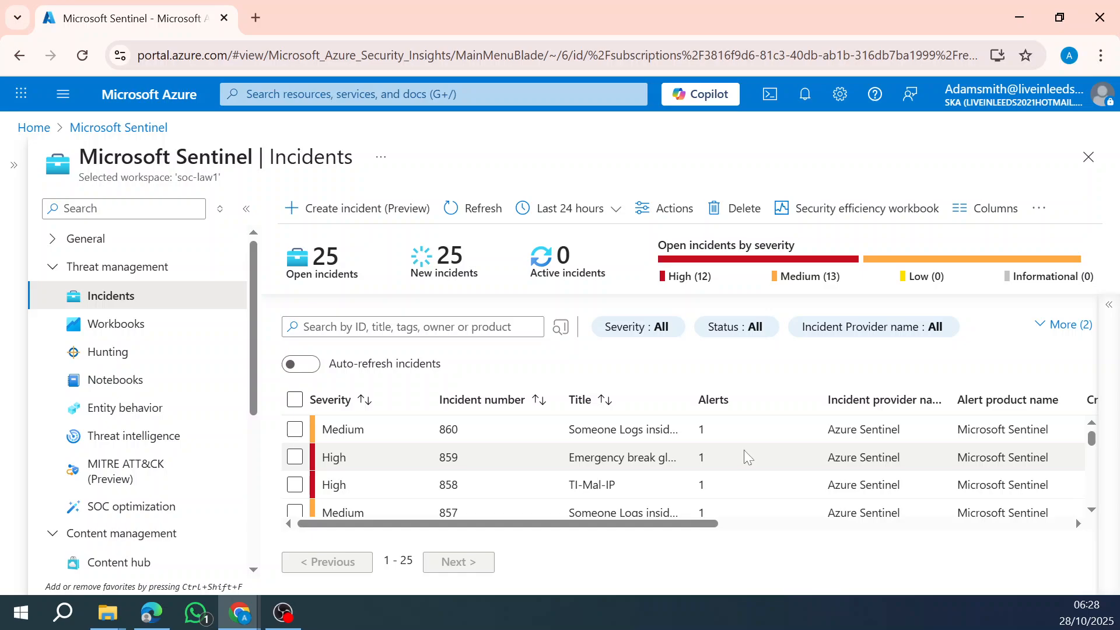
- Refresh the incident list and review the details of the 1098 Privilege escalation attack incident
click(283, 612)
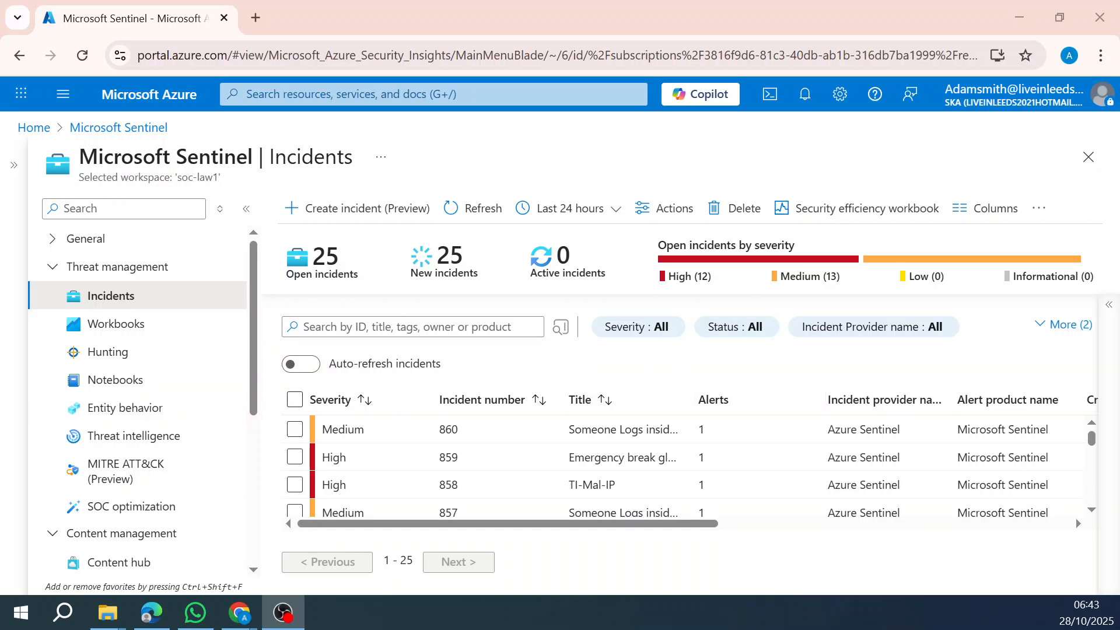
click(468, 216)
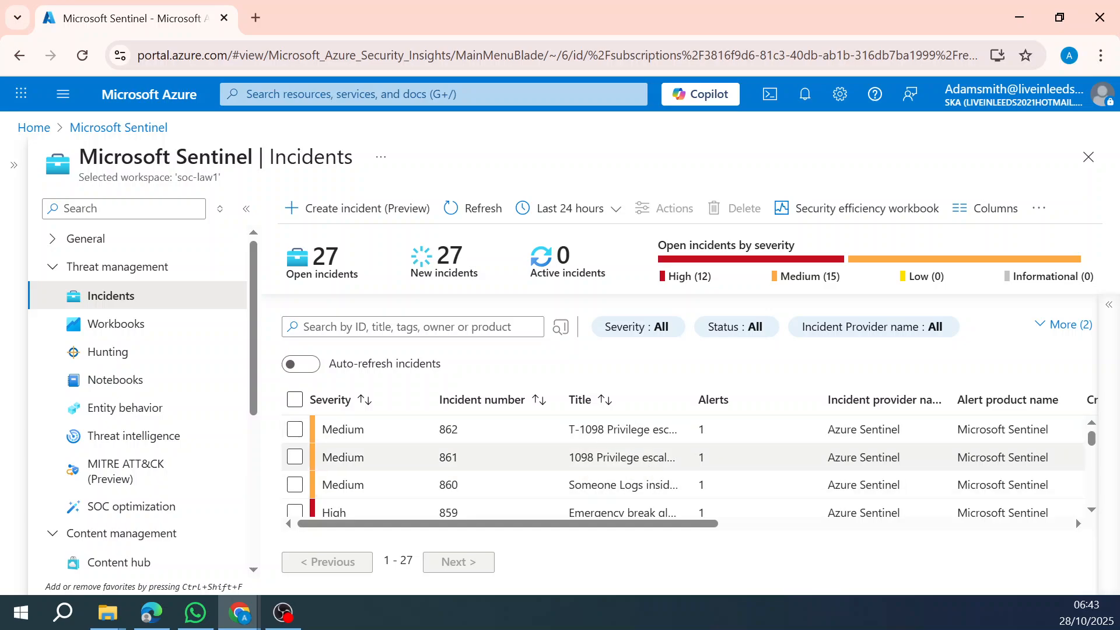
click(622, 457)
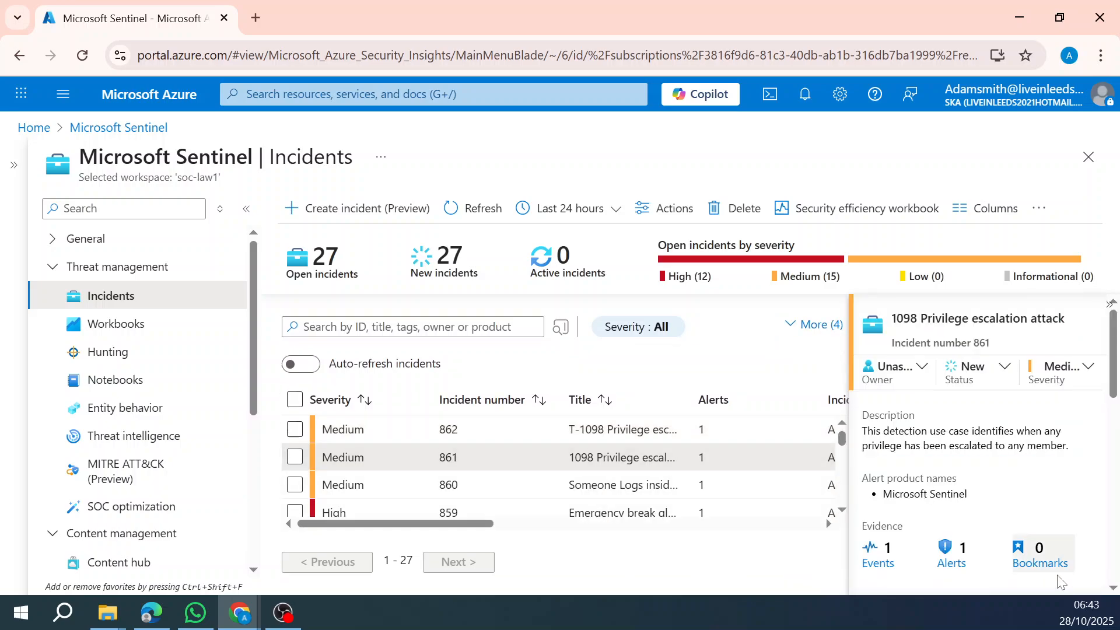
scroll(1023, 477, down, 3)
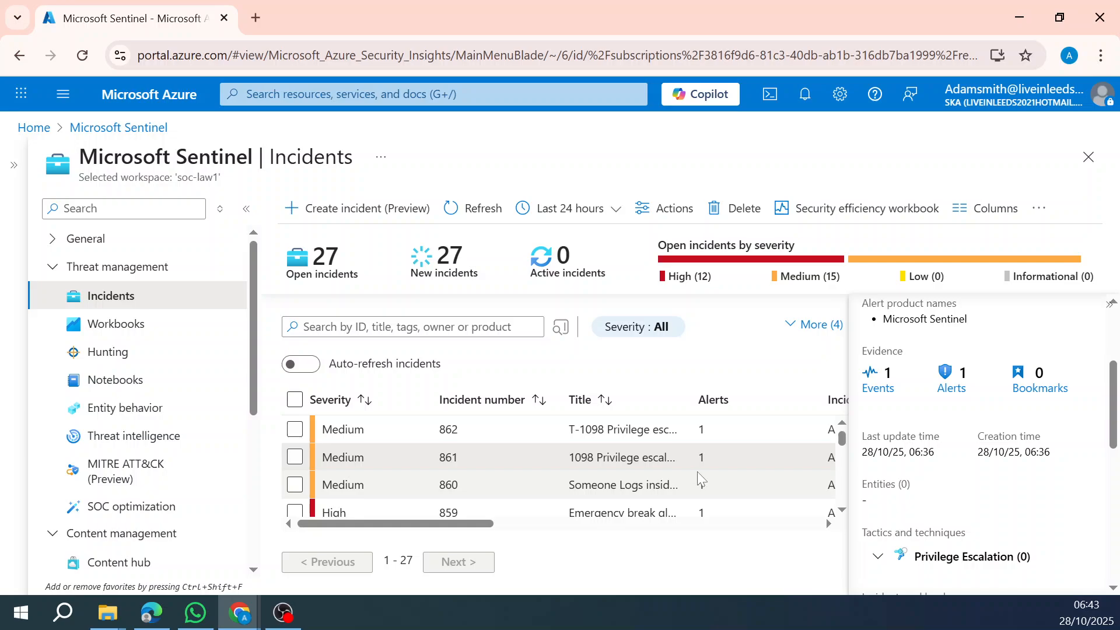
scroll(968, 479, down, 6)
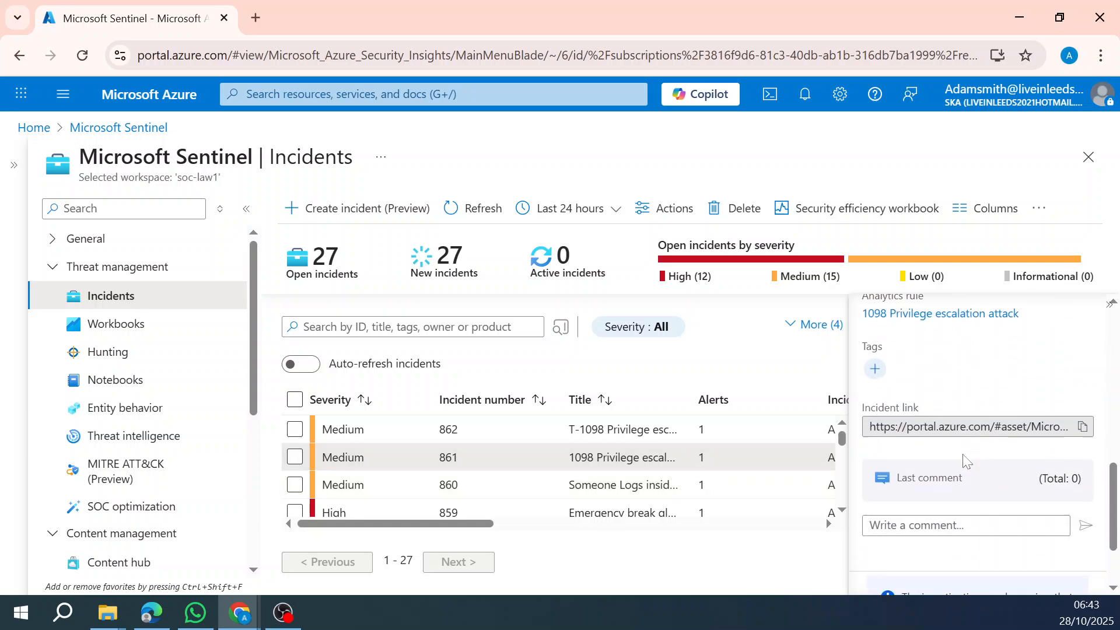
scroll(968, 480, down, 1)
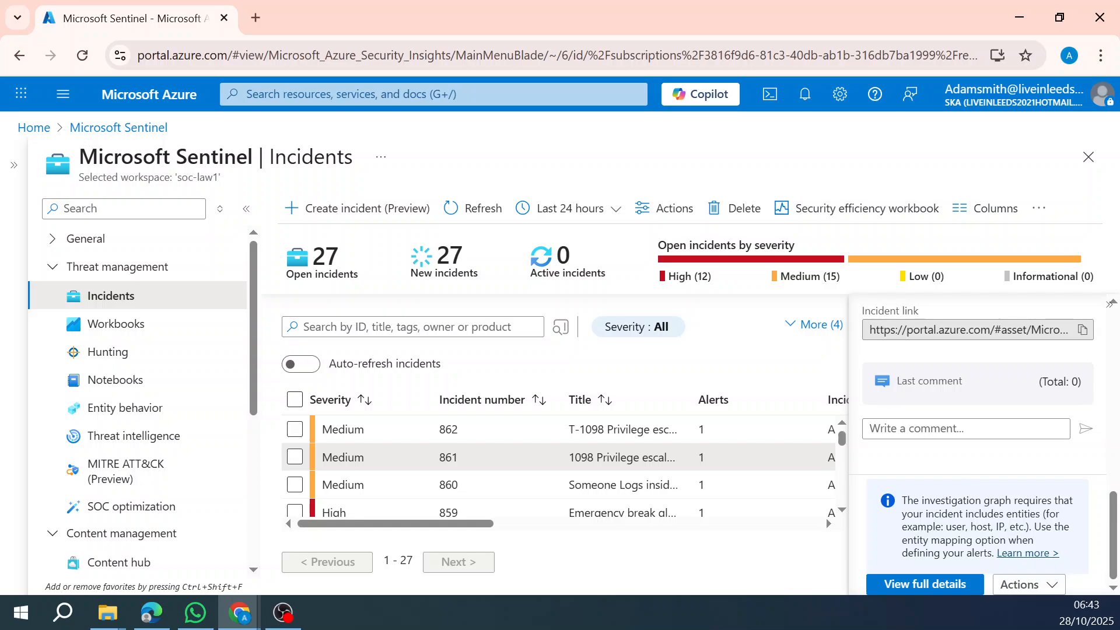
scroll(968, 479, up, 4)
scroll(972, 500, up, 4)
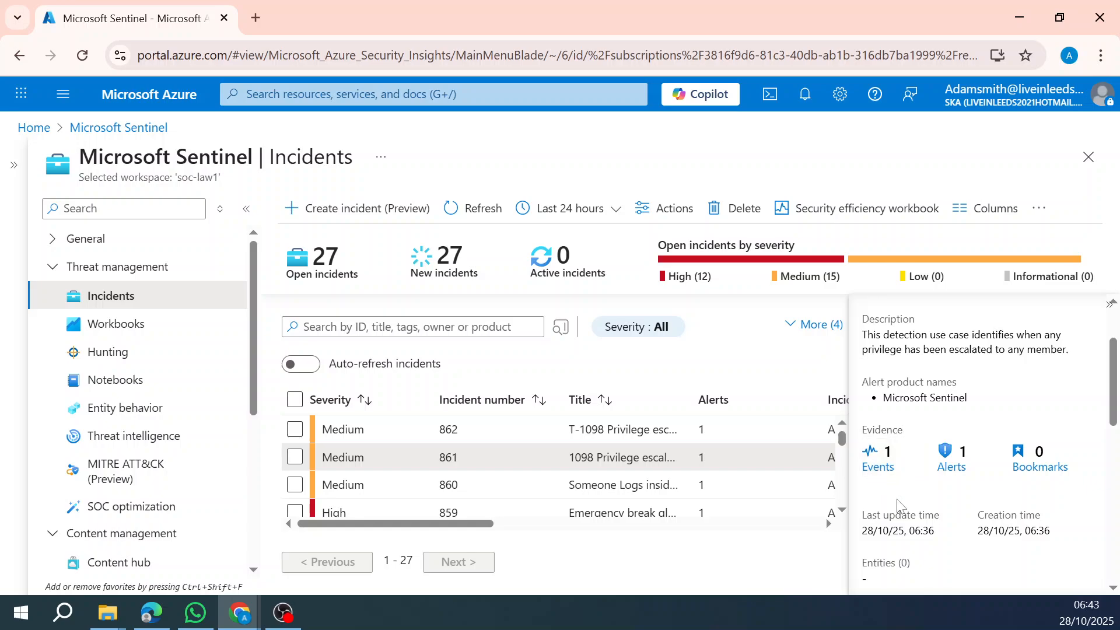
- Open the full details of the 1098 Privilege escalation attack incident and show its evidence events in the logs
scroll(902, 502, down, 8)
click(911, 585)
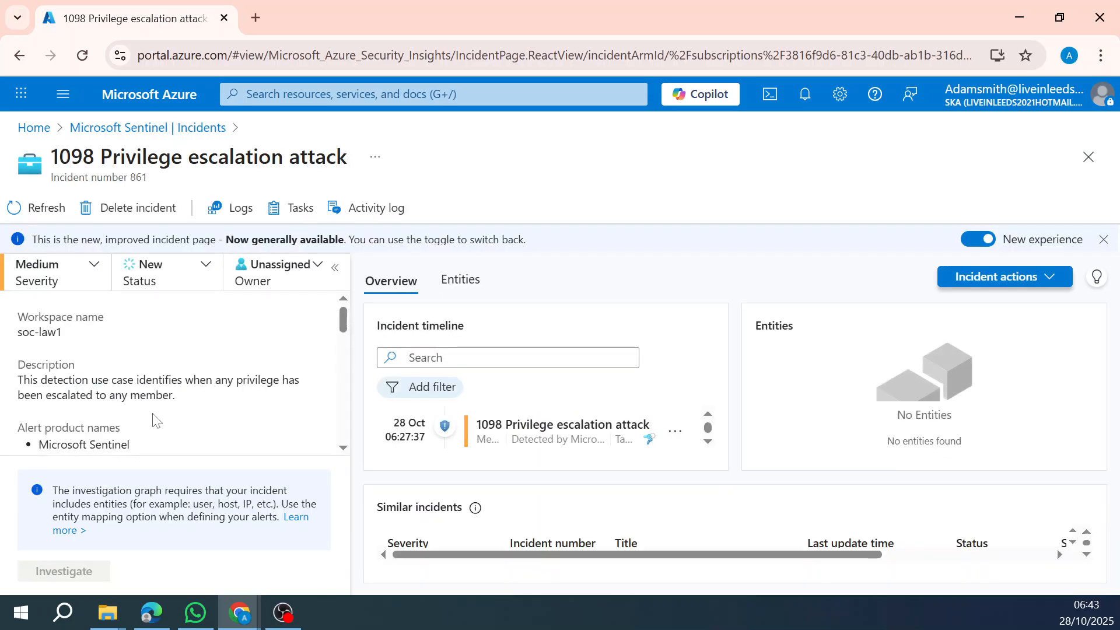
scroll(157, 420, down, 3)
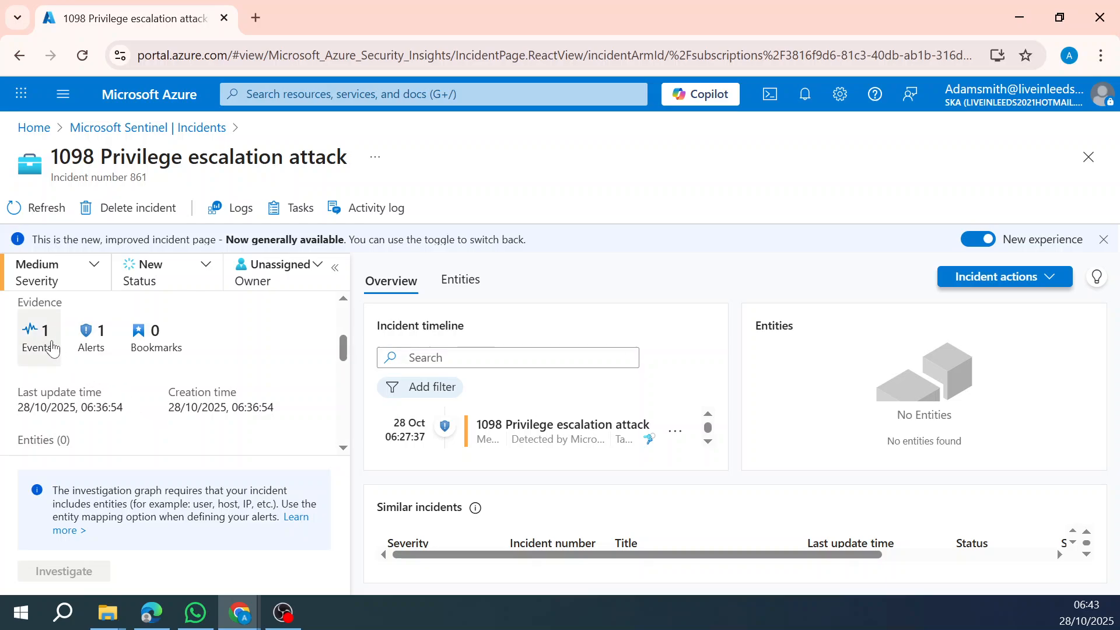
click(42, 343)
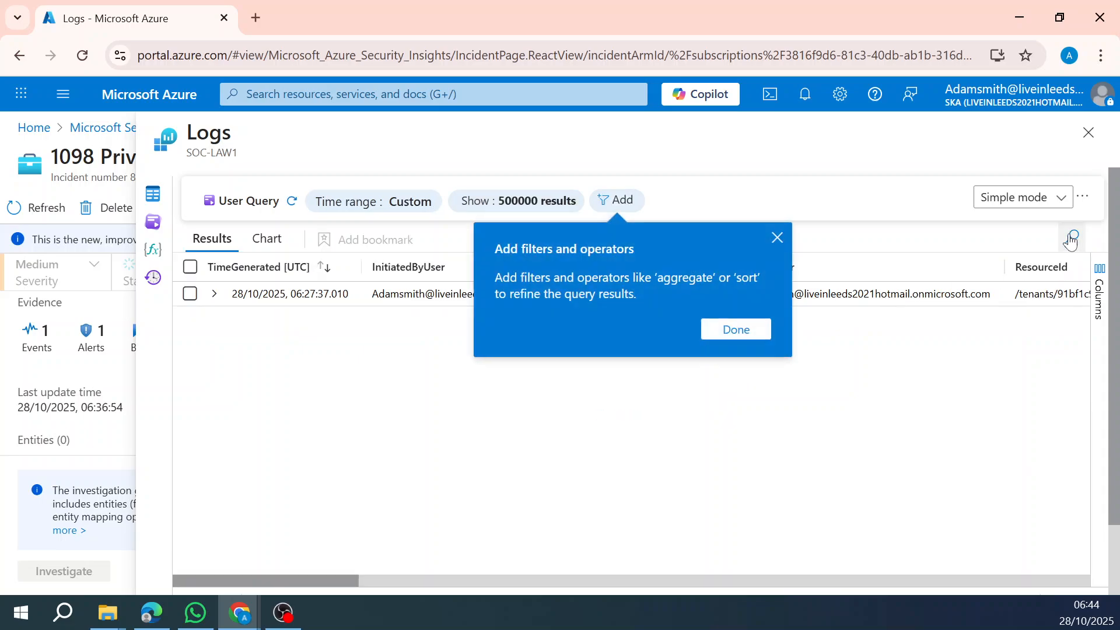
- Switch the incident's log query to KQL mode, dismissing the introductory hint and leaving the default mode setting untouched
click(1060, 197)
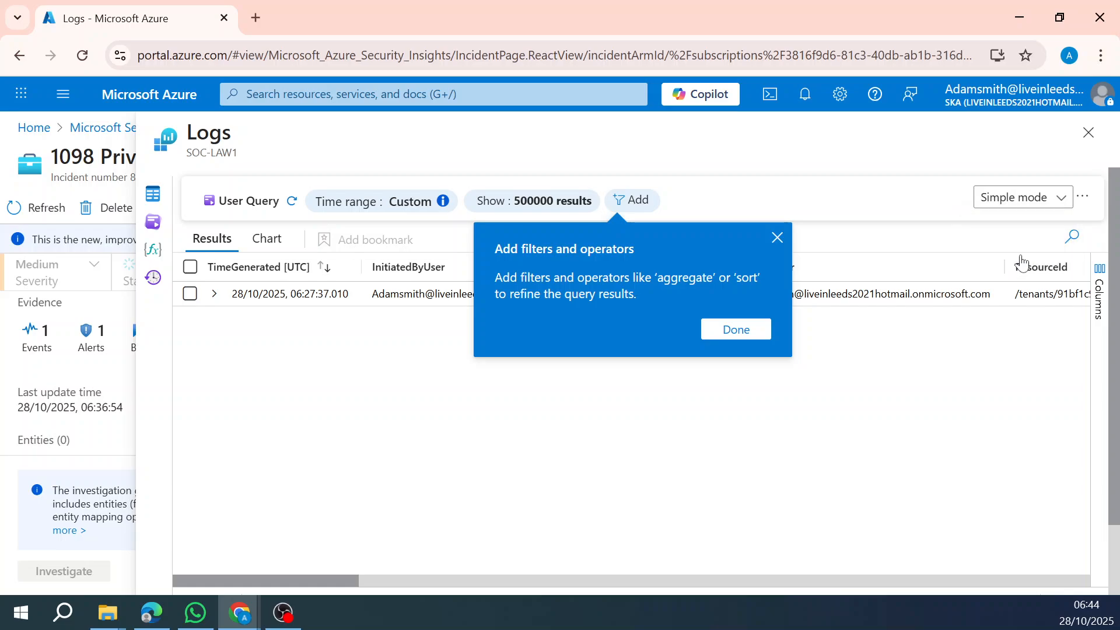
click(768, 327)
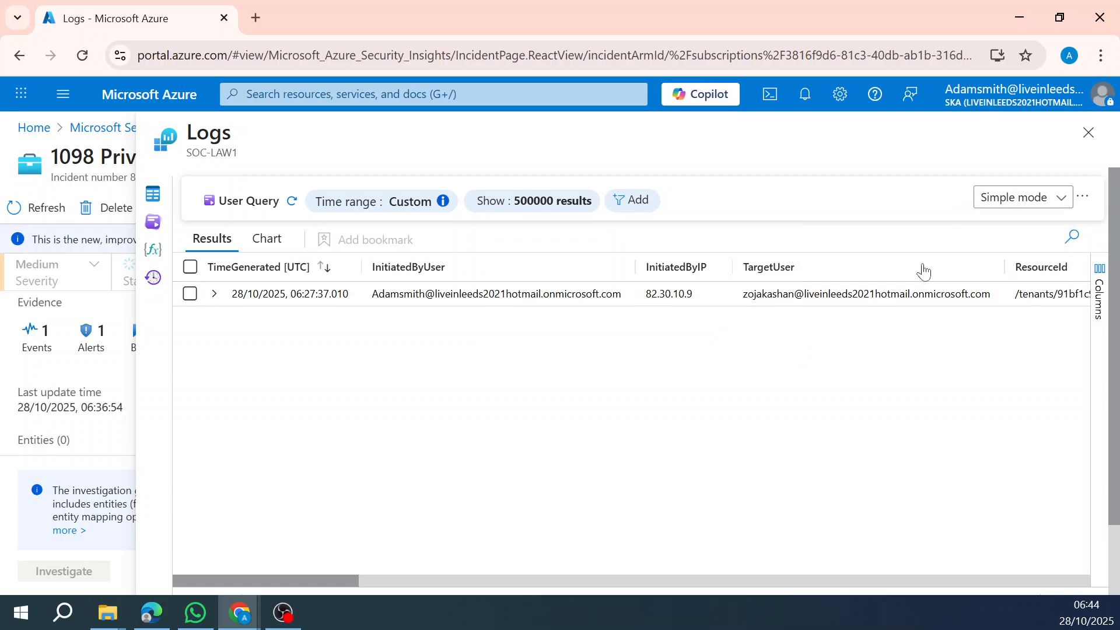
click(1061, 204)
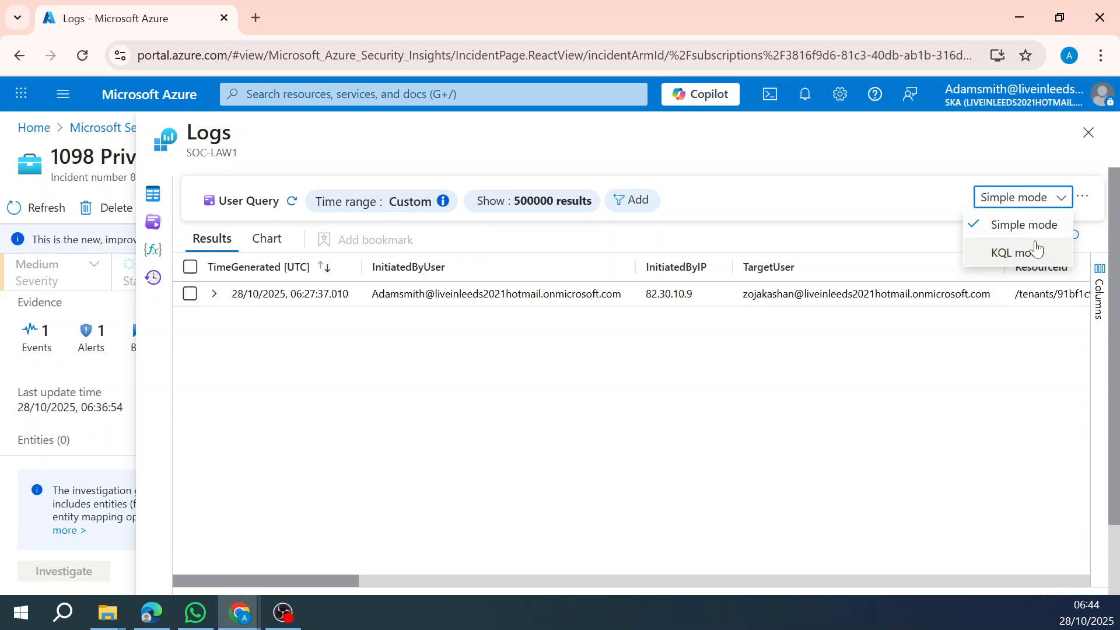
click(1019, 252)
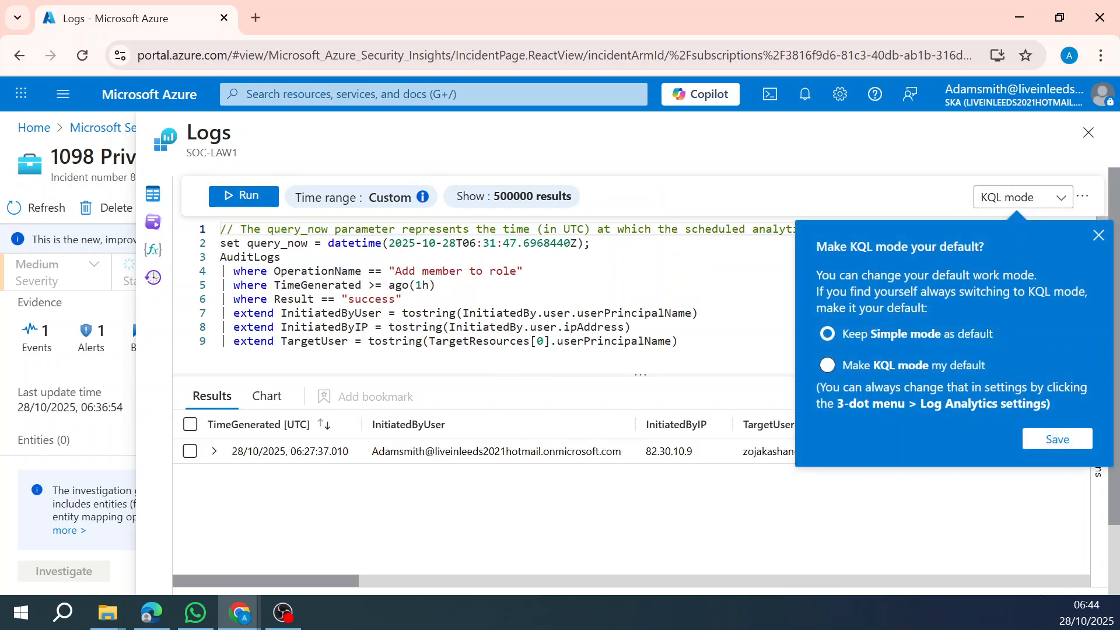
click(1099, 236)
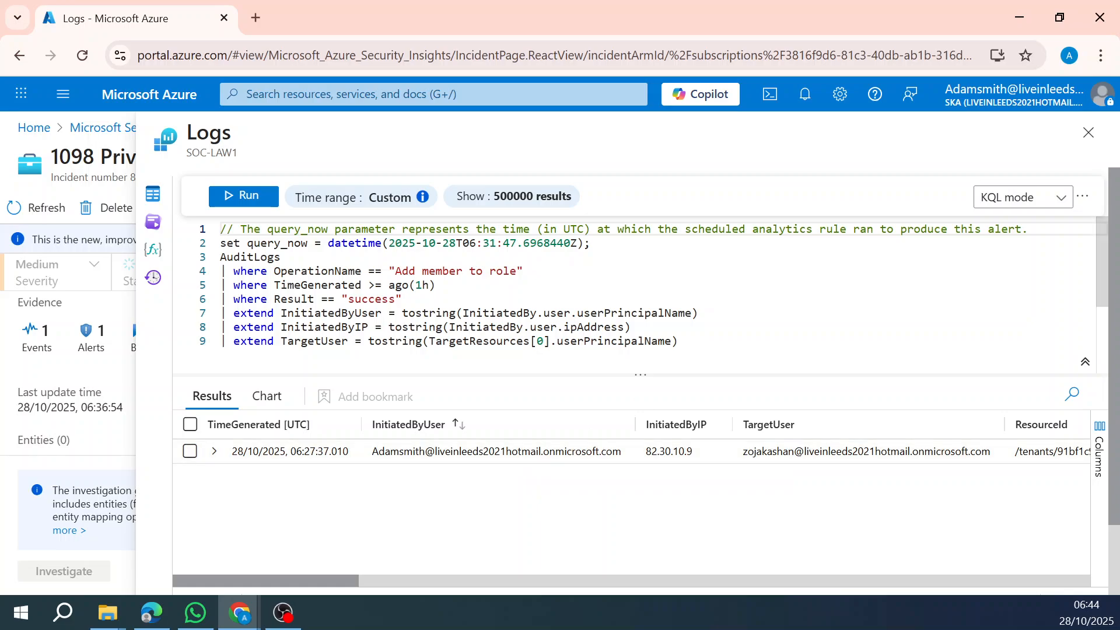
- Examine the target user in the role assignment event and close the logs, discarding unsaved edits
click(878, 458)
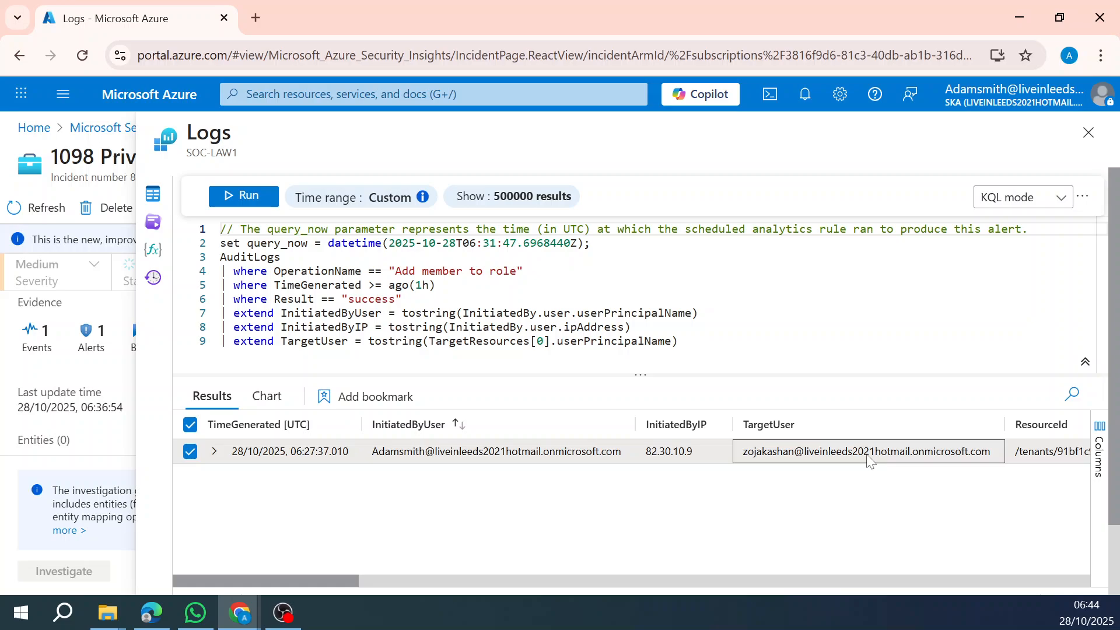
click(1088, 133)
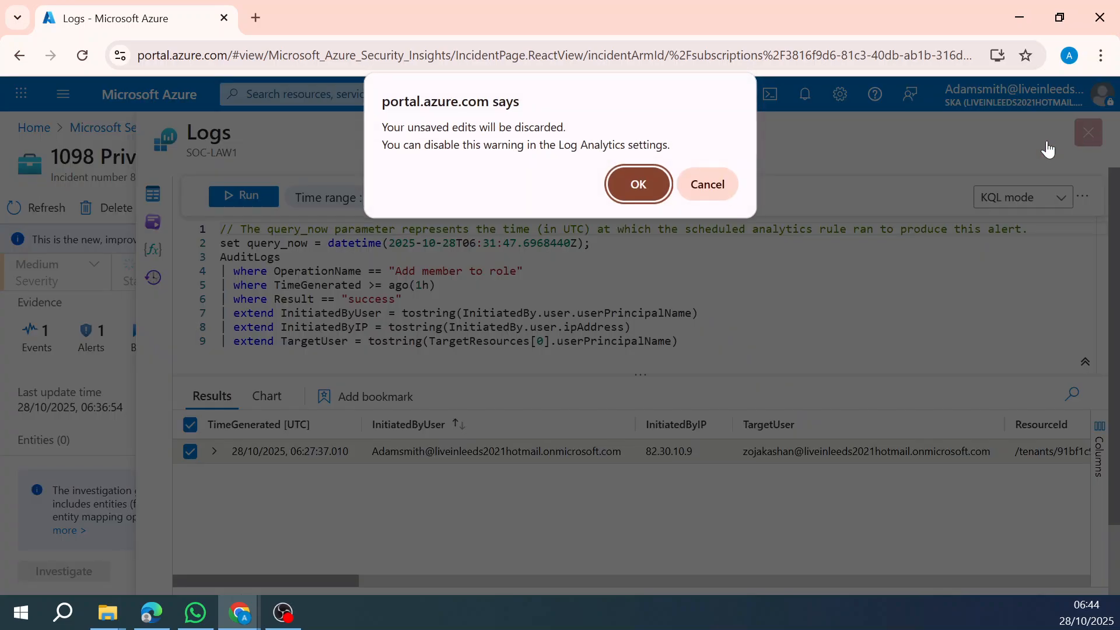
click(652, 181)
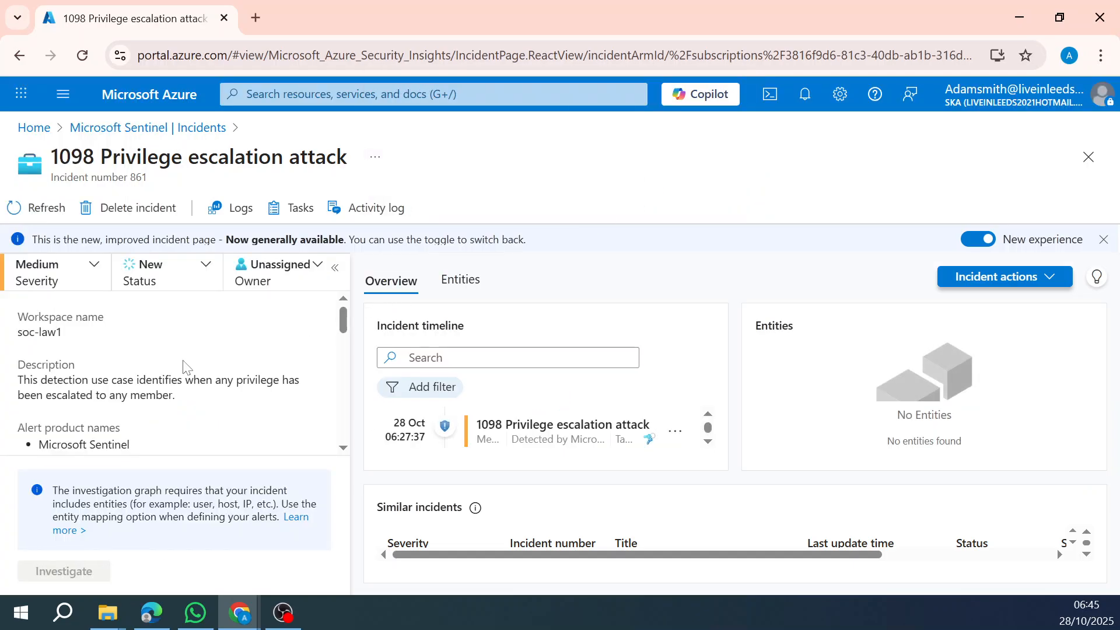
- Assign ownership of the 1098 Privilege escalation attack incident to the signed-in account
click(315, 279)
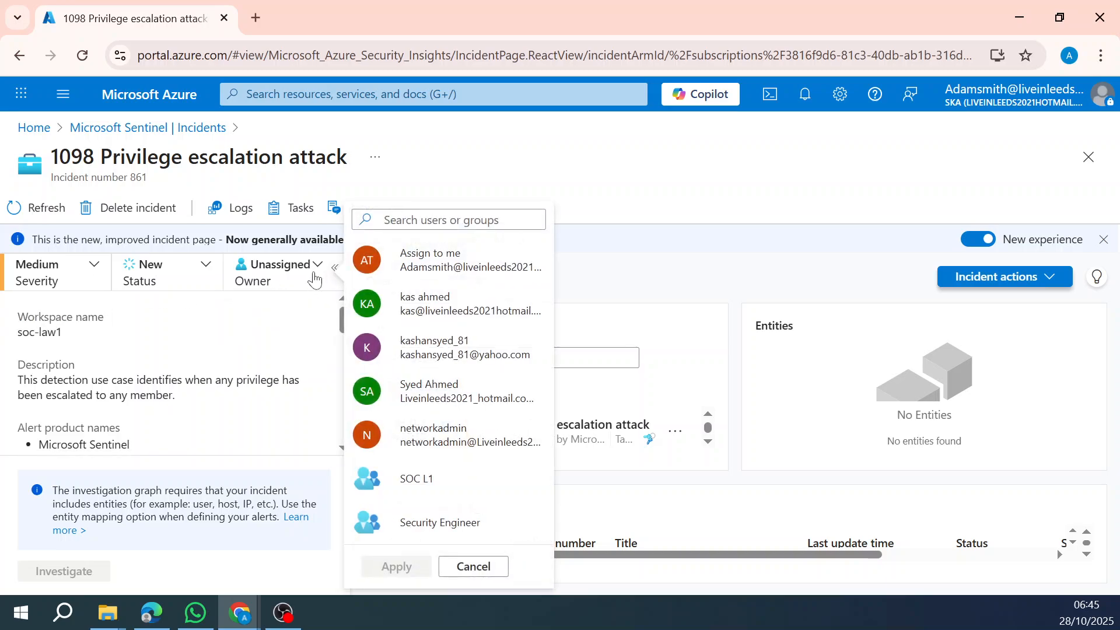
click(426, 272)
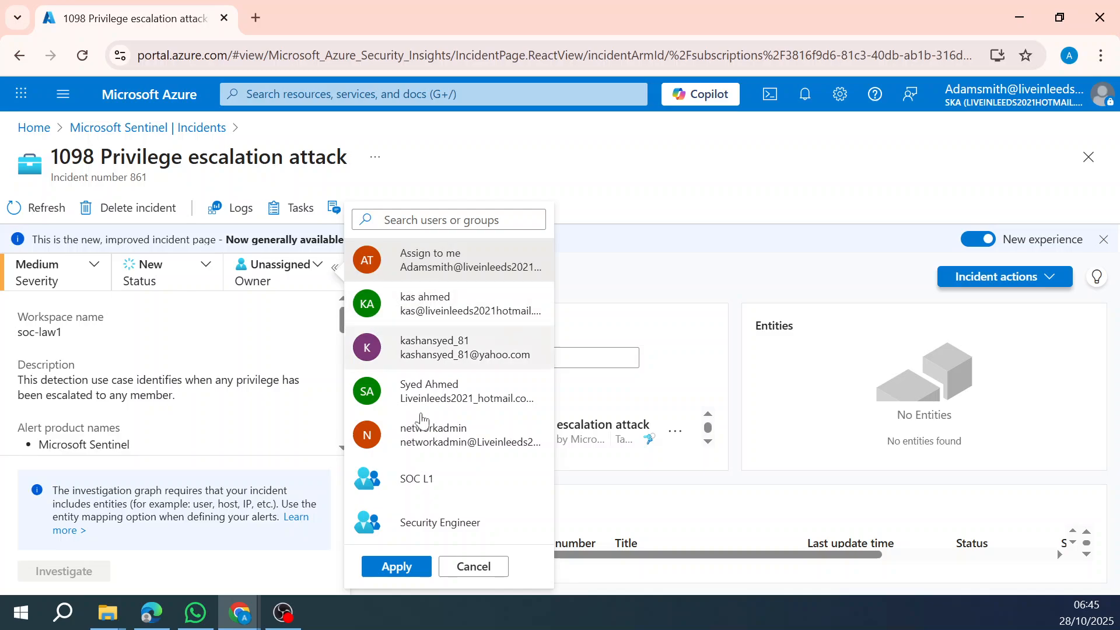
click(396, 566)
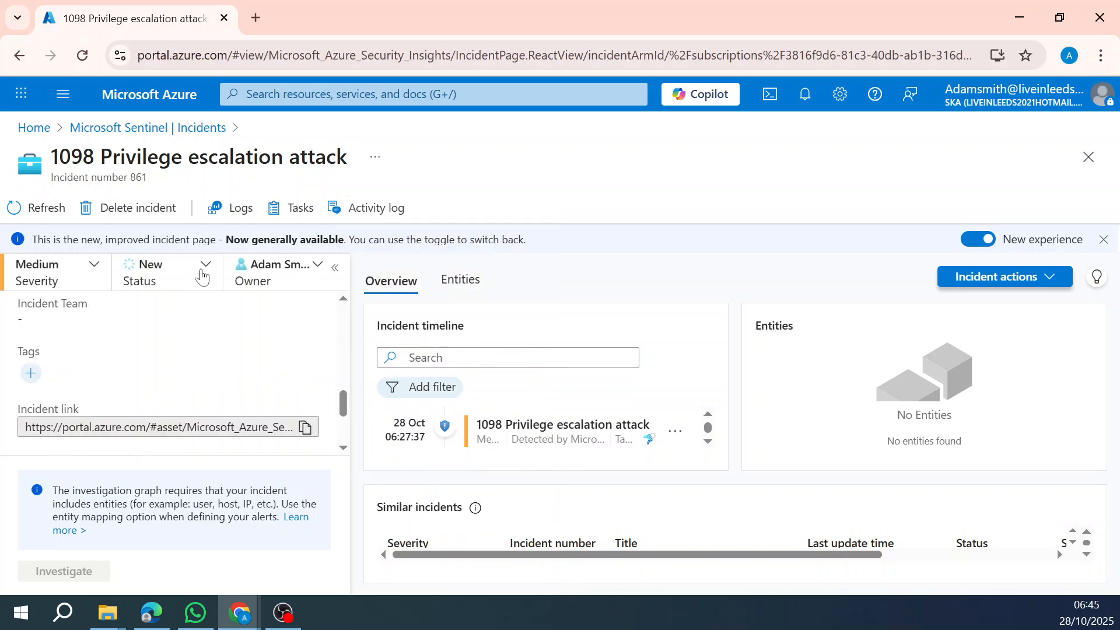
- Close the incident with the suspicious-activity Benign Positive classification and the comment "Test."
click(202, 276)
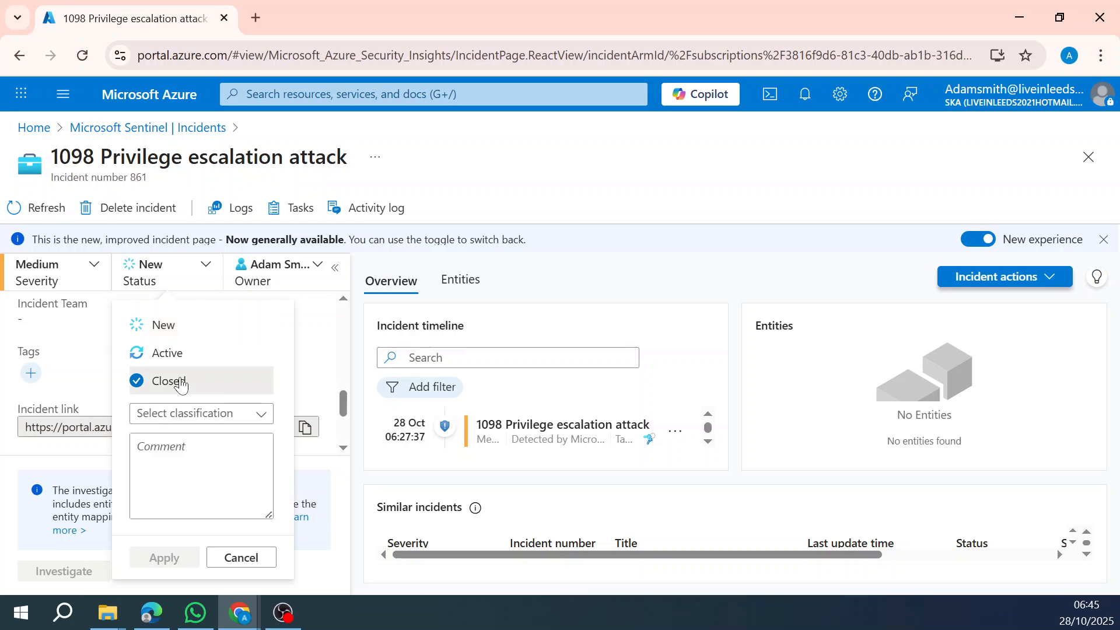
click(261, 414)
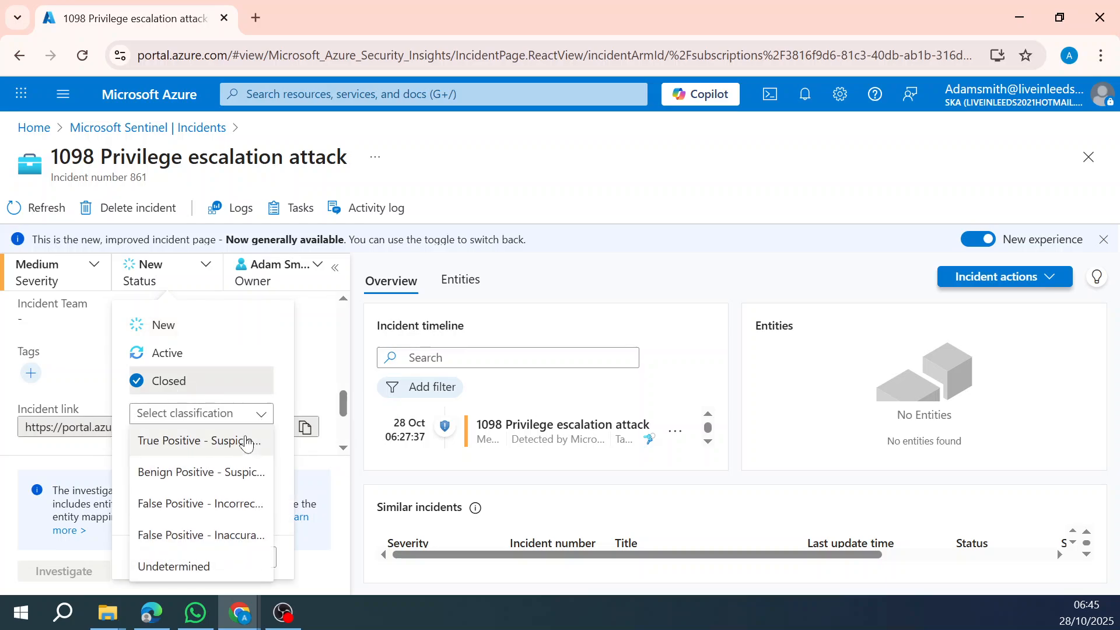
click(233, 476)
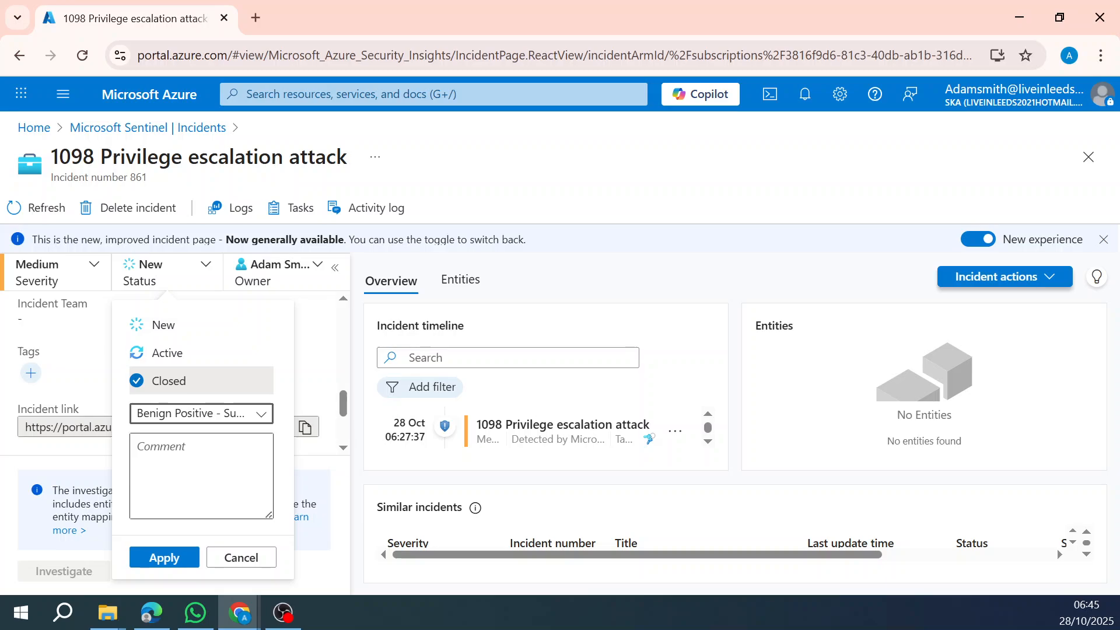
click(230, 475)
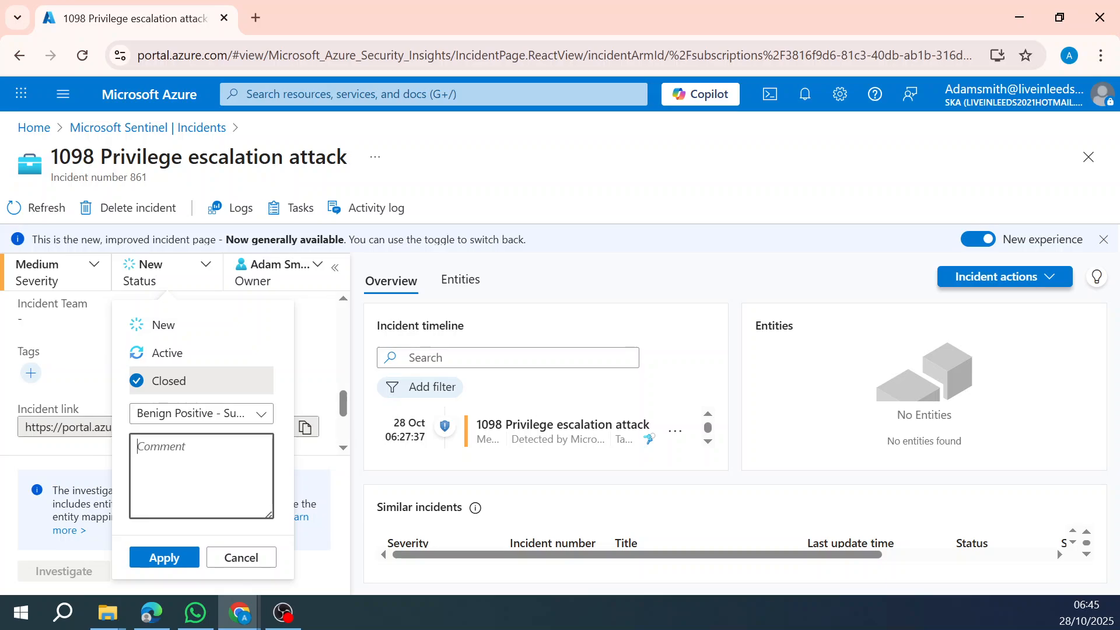
text(Test.)
click(164, 558)
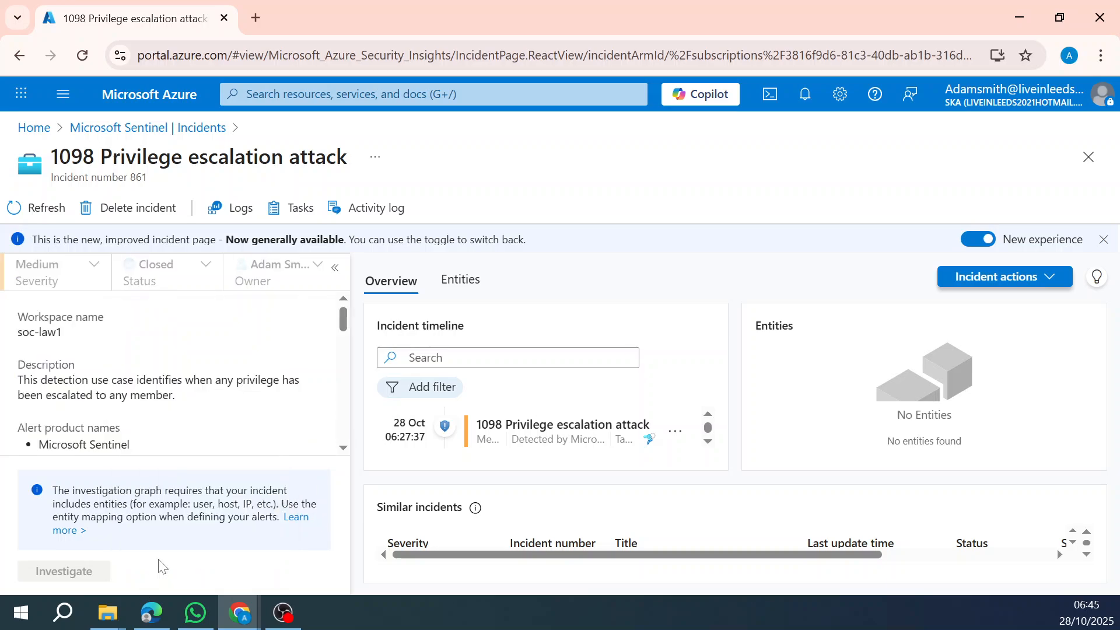